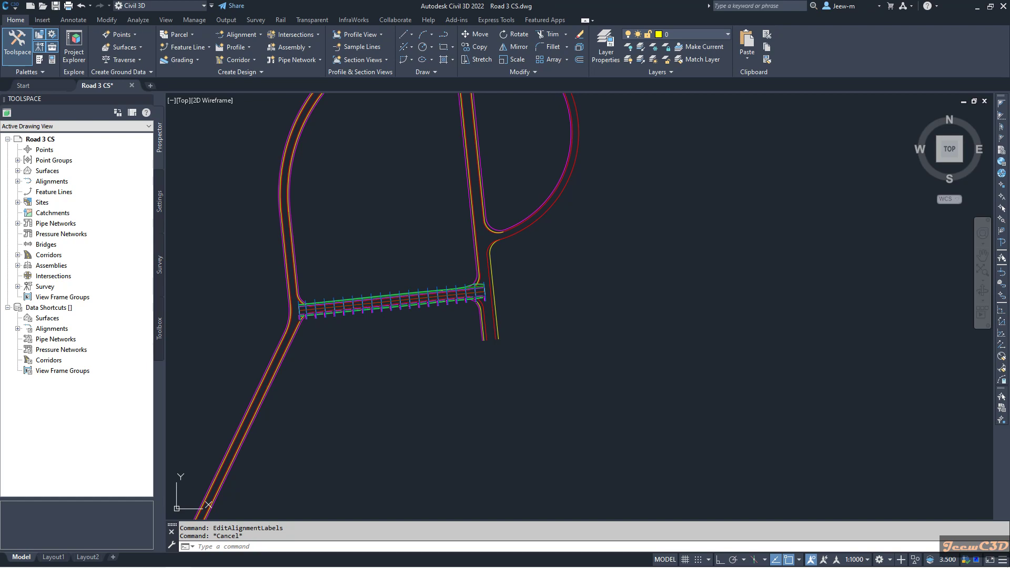
Examine the Road 3 corridor and its labelled sample lines between the two adjoining roads.
scroll(313, 303, up, 6)
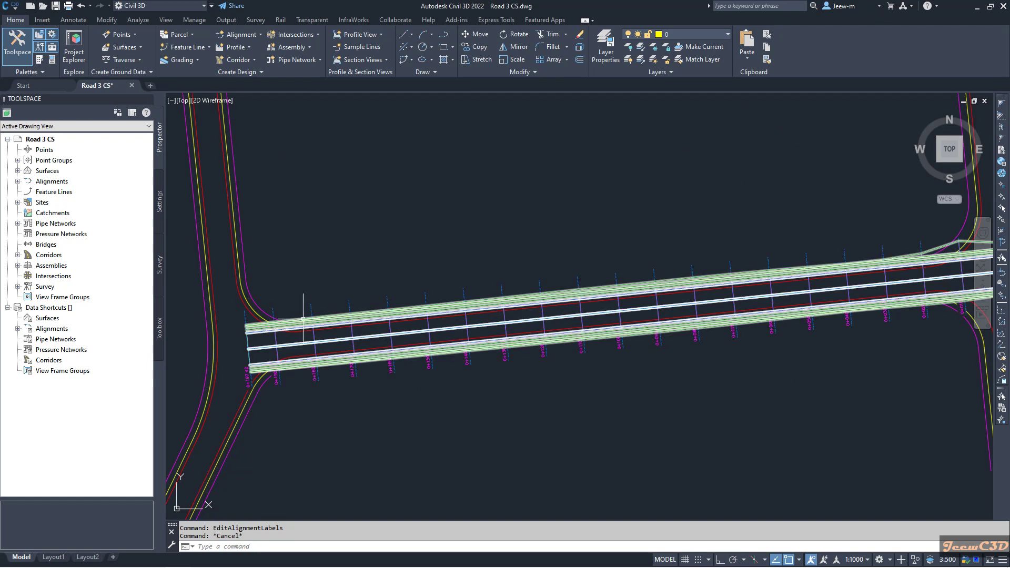
scroll(339, 337, up, 2)
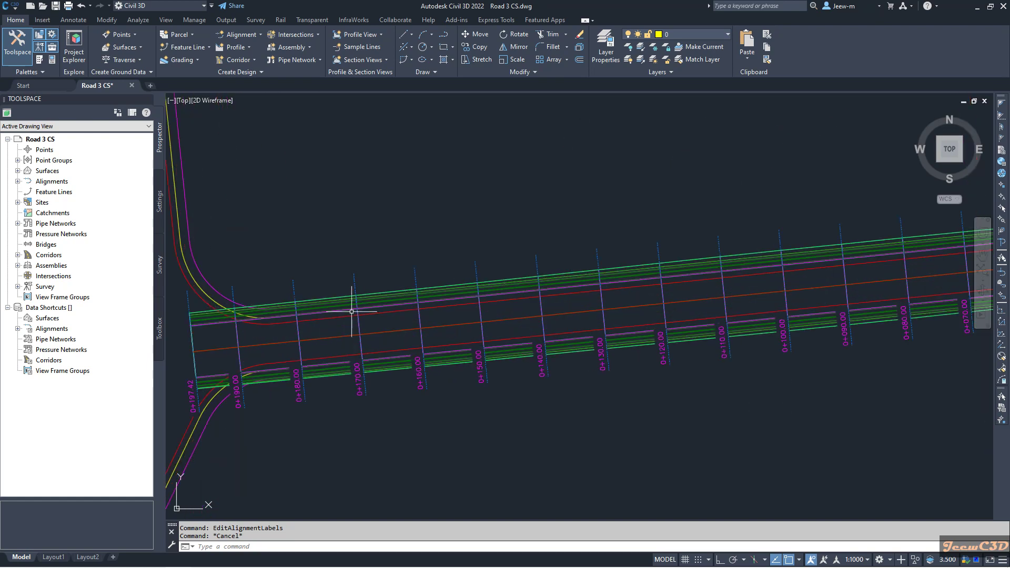
scroll(287, 310, down, 3)
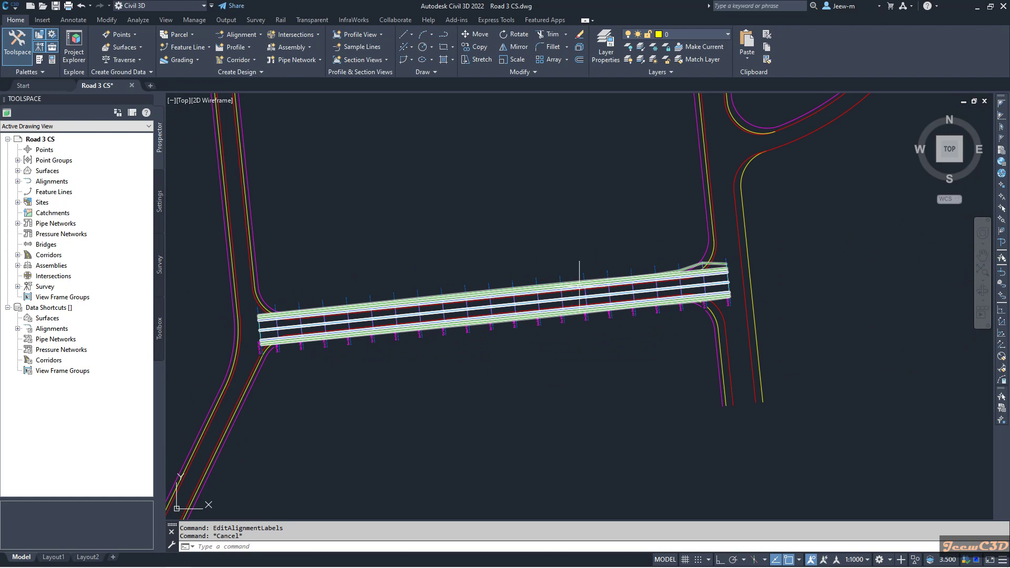
scroll(666, 279, up, 2)
scroll(668, 288, down, 3)
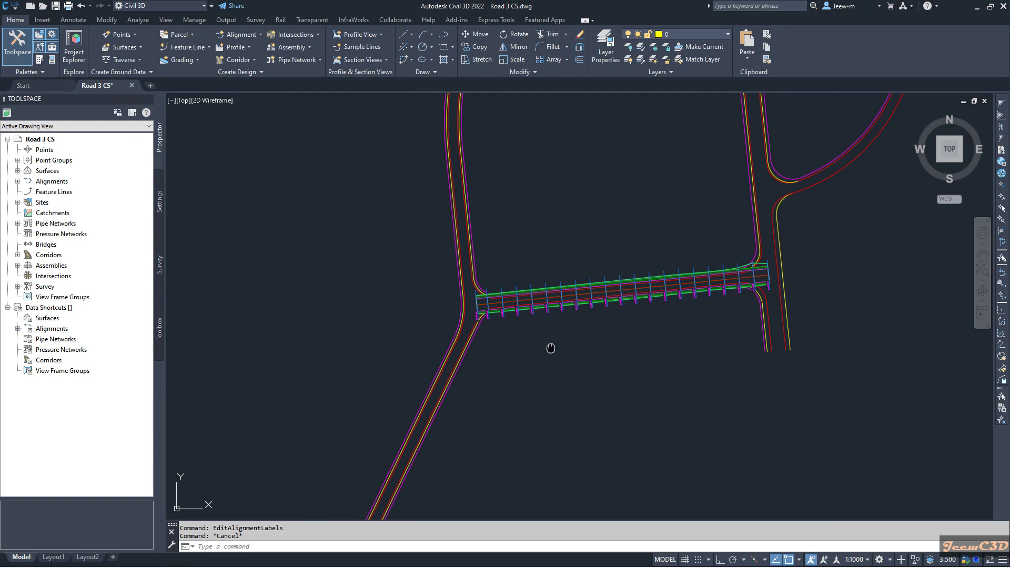
middle_drag(552, 349, 453, 334)
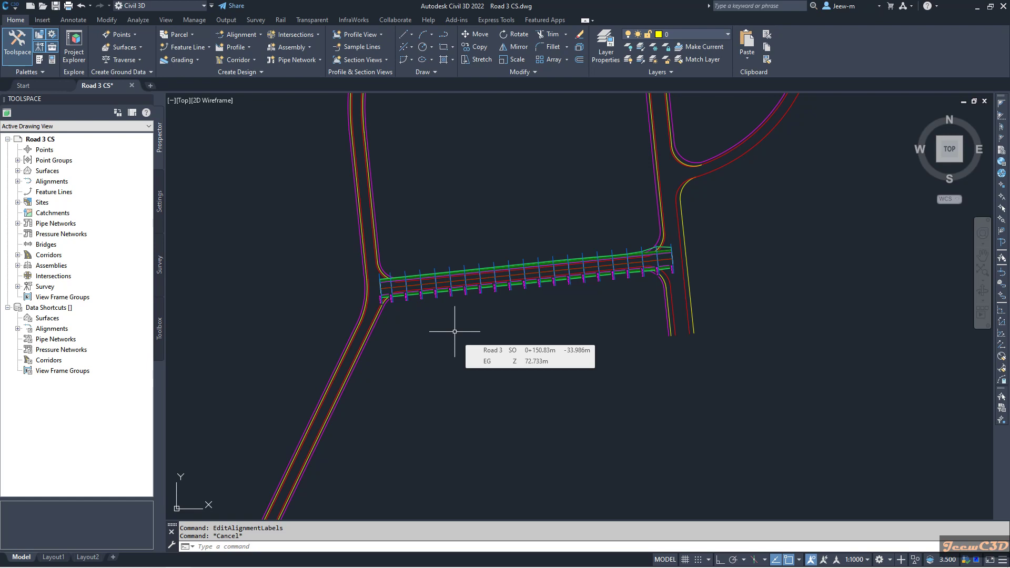
scroll(454, 331, up, 5)
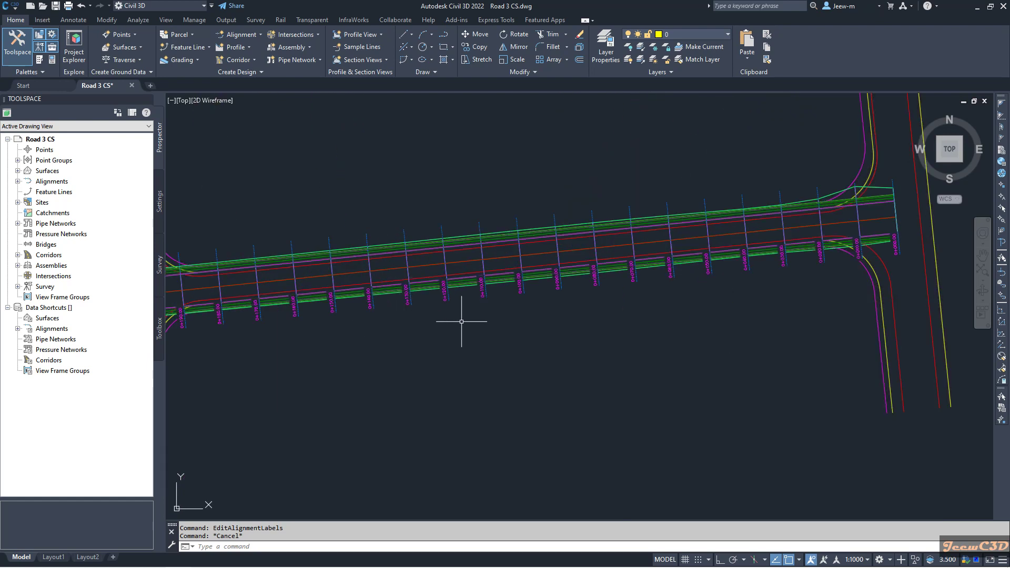
mouse_move(464, 332)
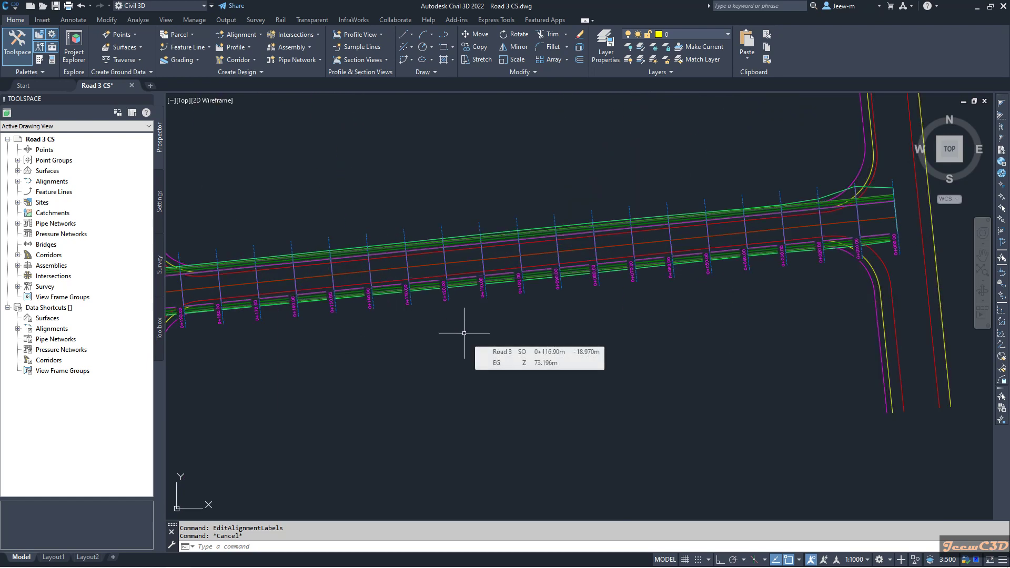
Check the left and right offsets of all sample lines in the sample line group properties, starting from the line at 0+120.00.
click(442, 232)
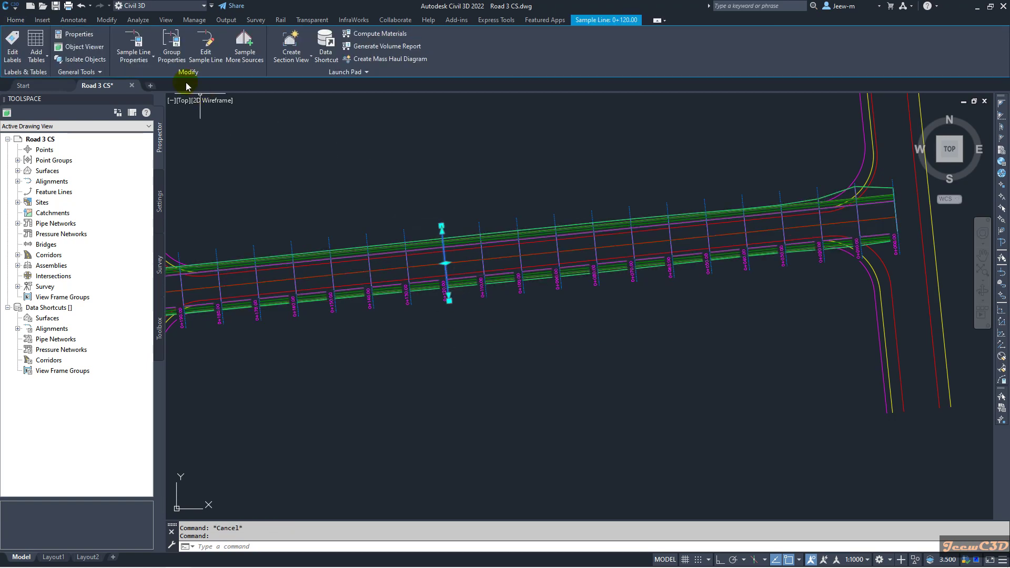
click(171, 47)
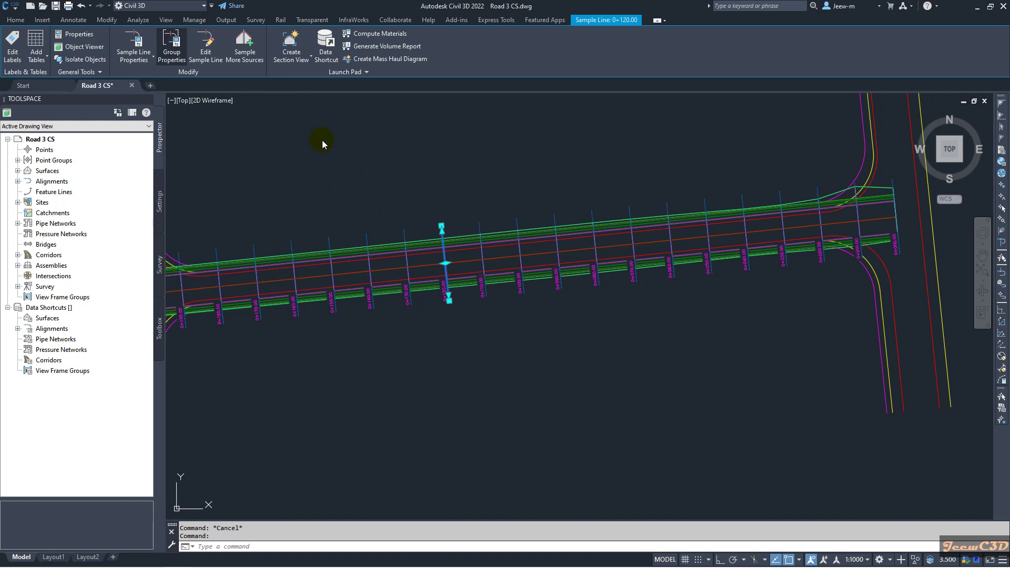
mouse_move(665, 272)
mouse_down()
mouse_move(664, 327)
mouse_move(665, 262)
mouse_up()
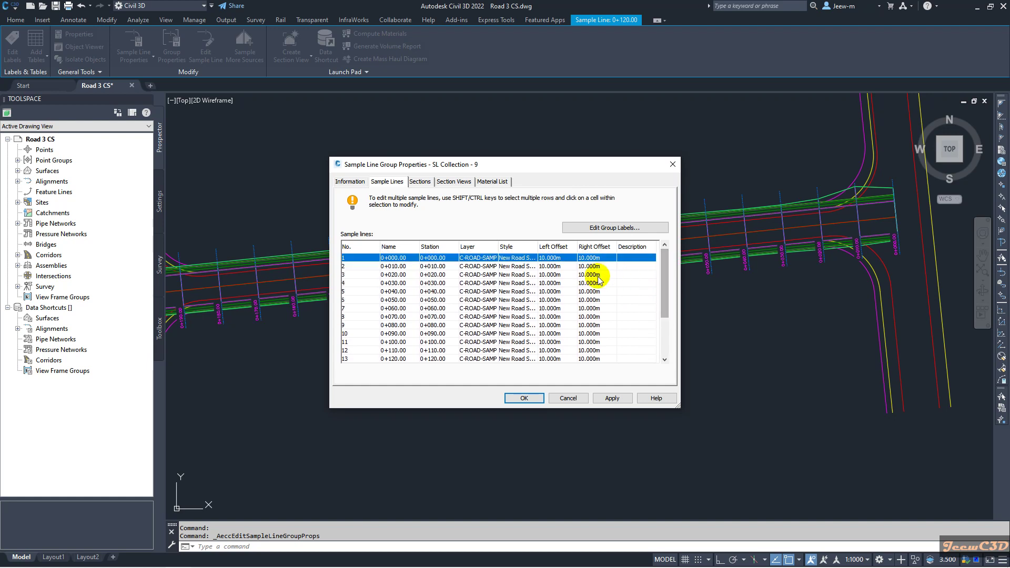
scroll(598, 284, down, 3)
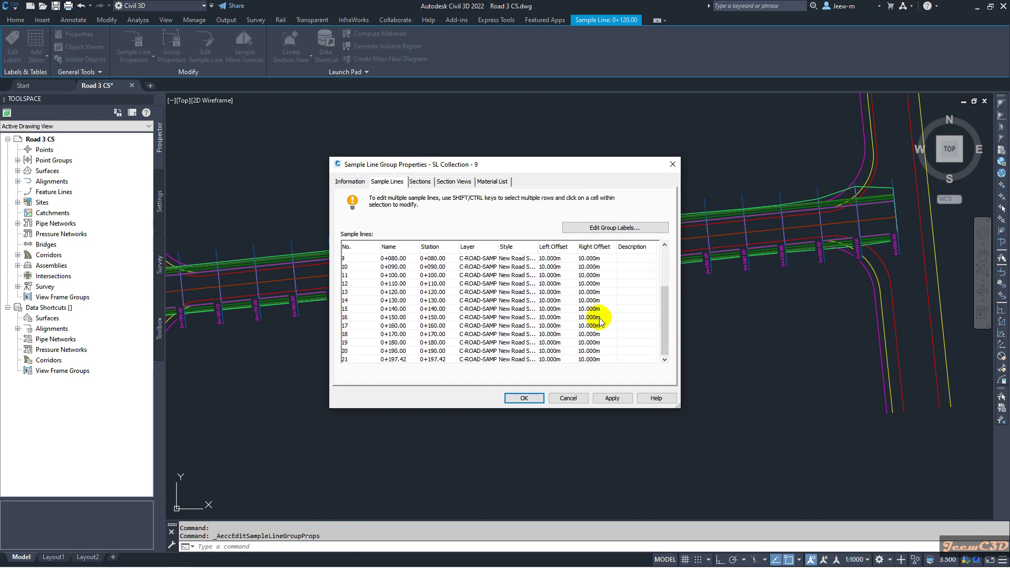
drag(665, 321, 668, 282)
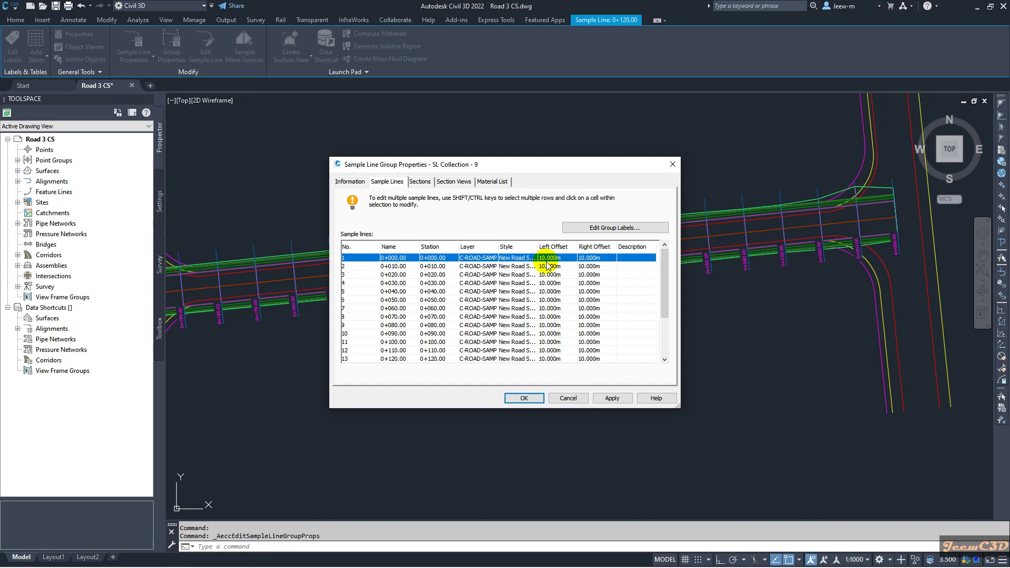
click(554, 394)
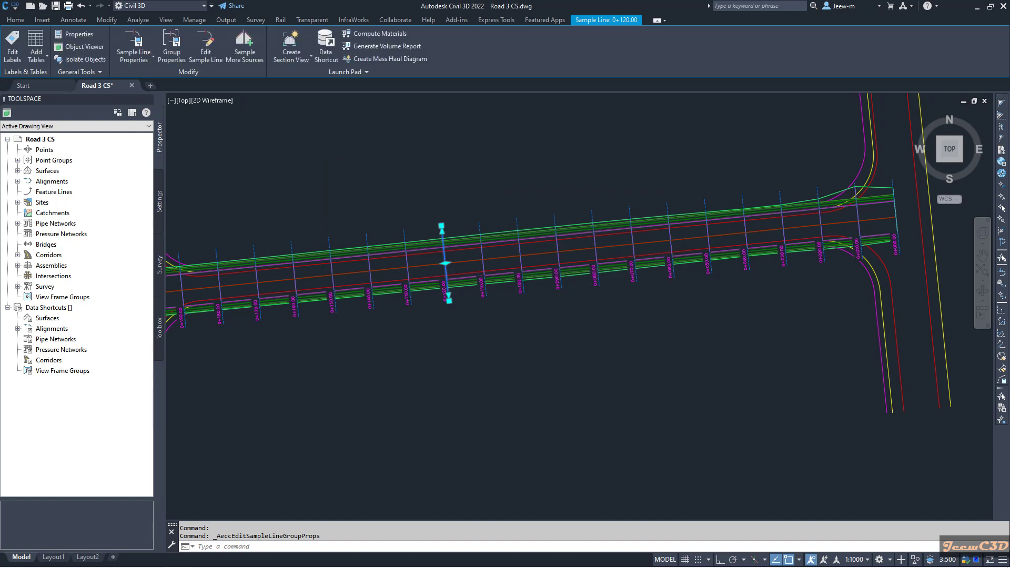
scroll(559, 387, down, 5)
middle_drag(532, 387, 454, 361)
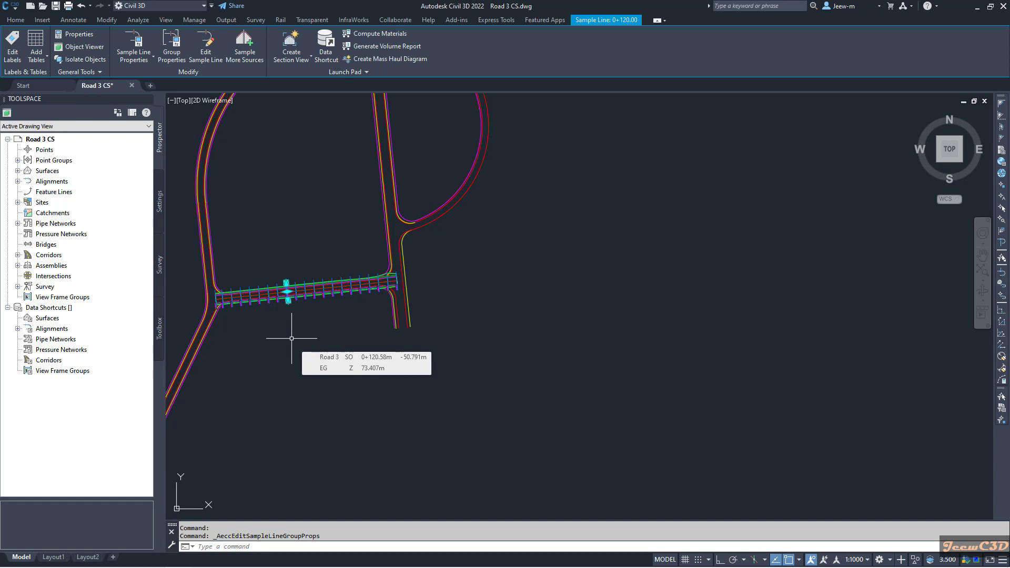
scroll(288, 335, up, 2)
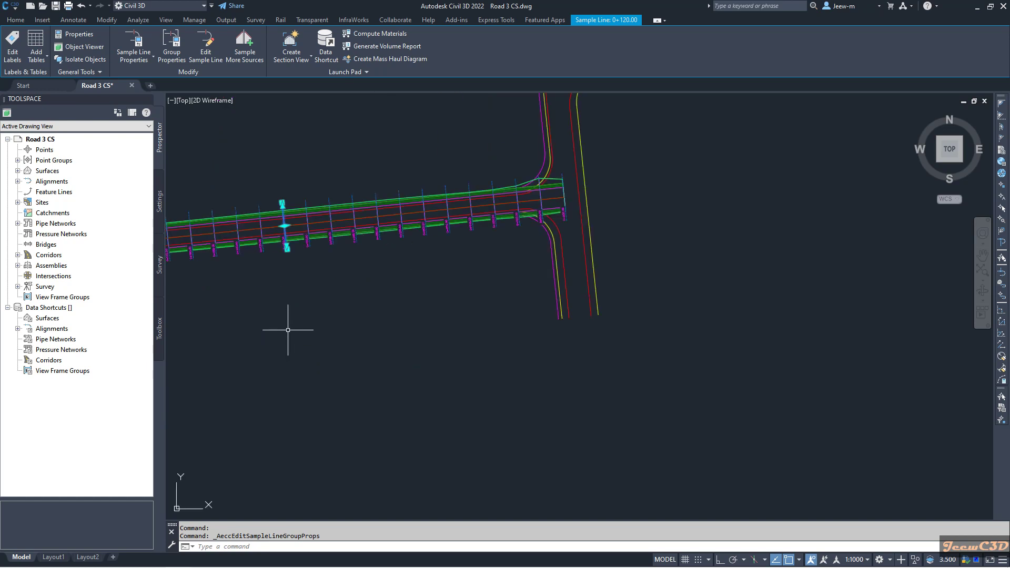
scroll(293, 378, up, 2)
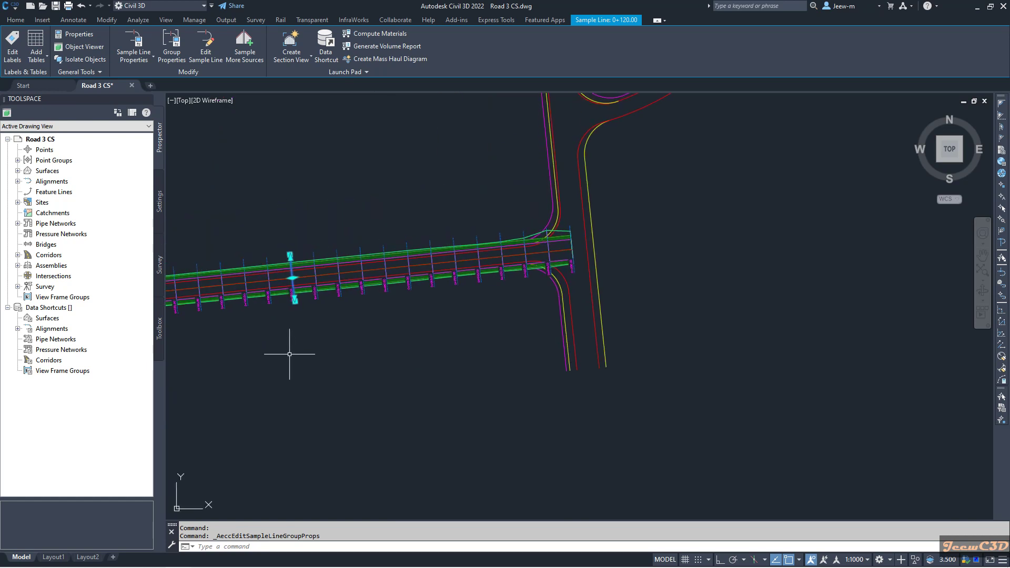
scroll(289, 358, up, 4)
middle_drag(272, 269, 268, 362)
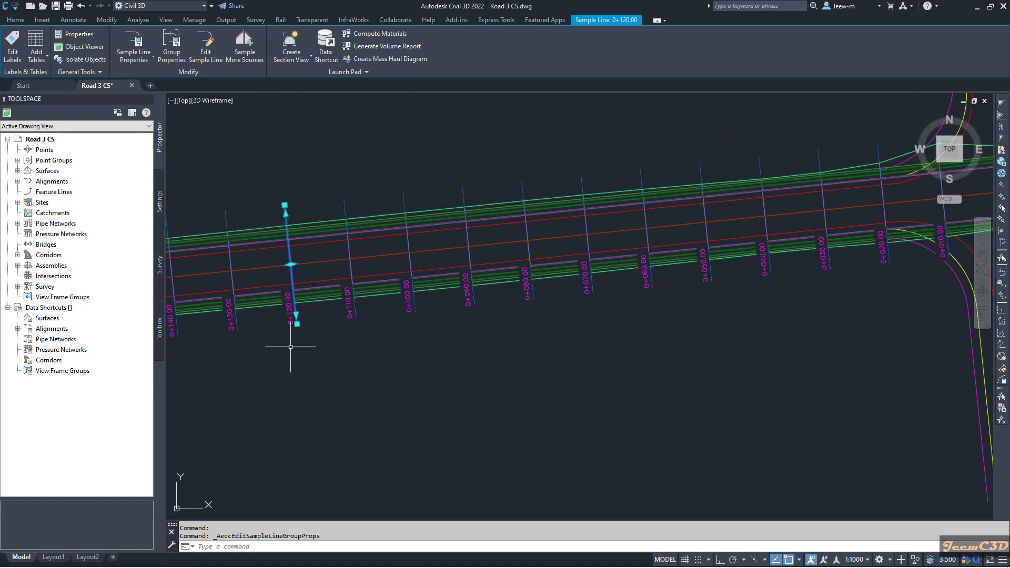
Draw a horizontal 30 m polyline in the empty area east of the roads, with Ortho on.
scroll(290, 339, down, 5)
scroll(347, 336, up, 2)
key(Escape)
scroll(395, 329, up, 2)
text(PL)
key(Return)
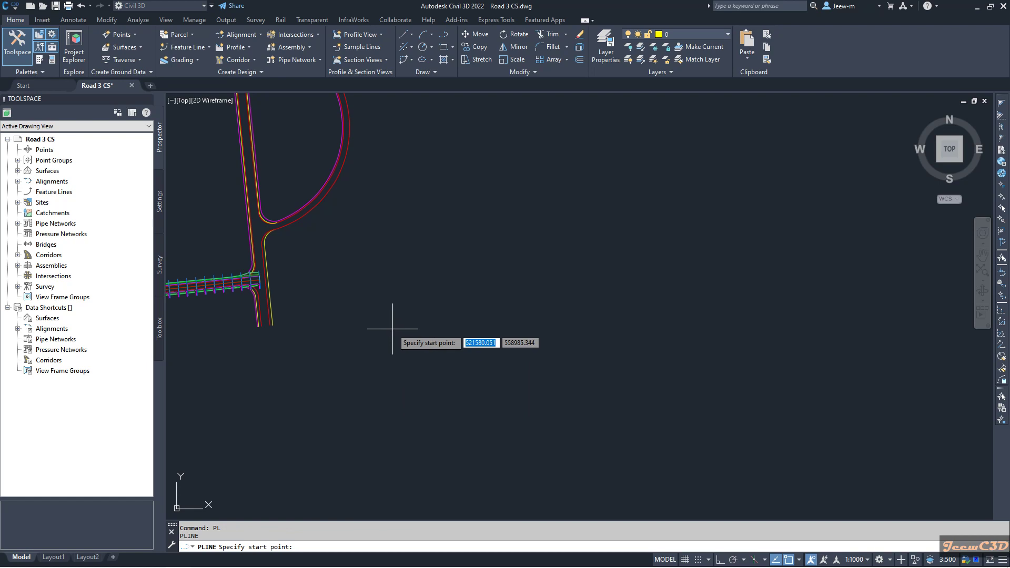
click(392, 328)
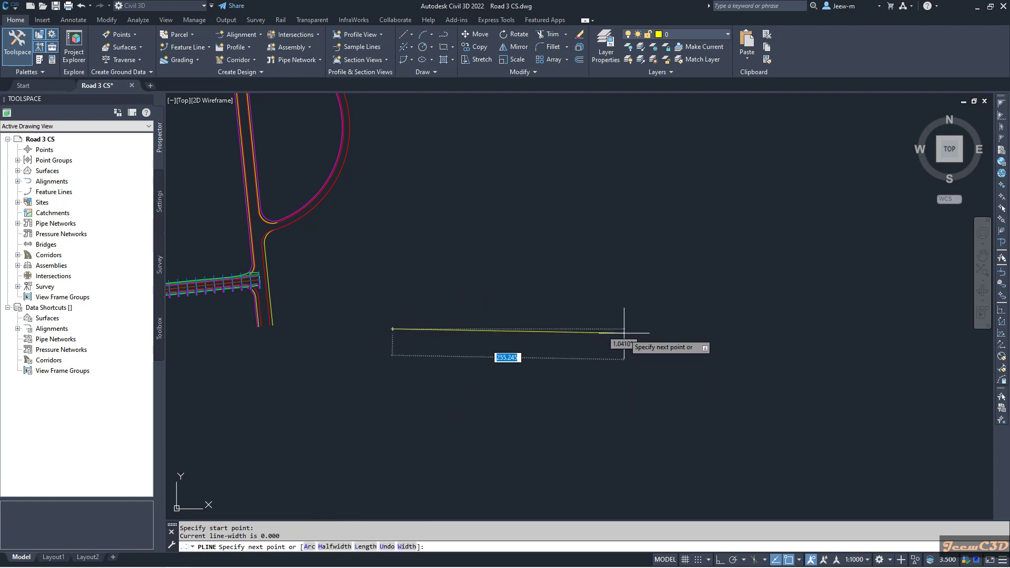
key(F8)
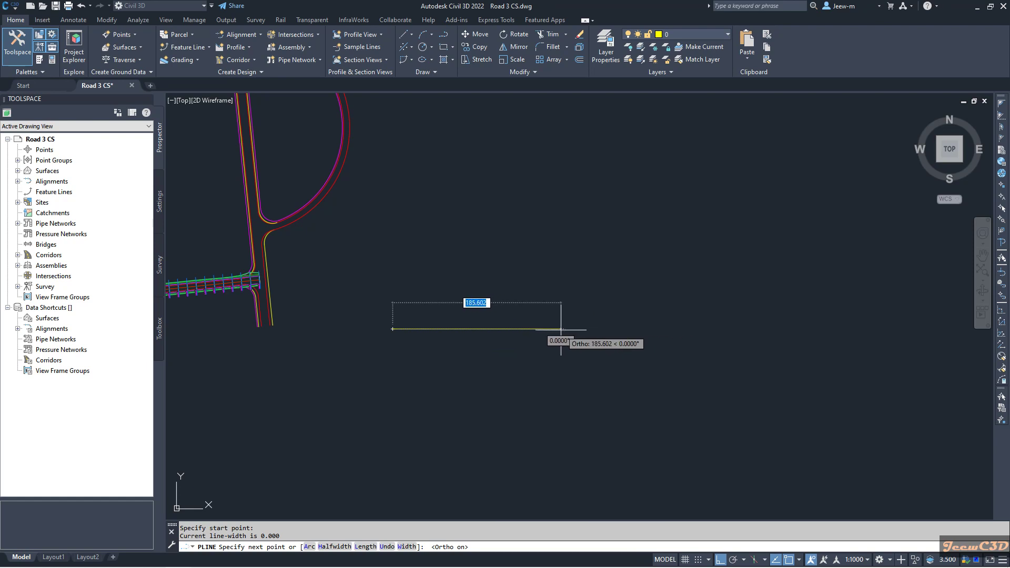
text(30)
key(Return)
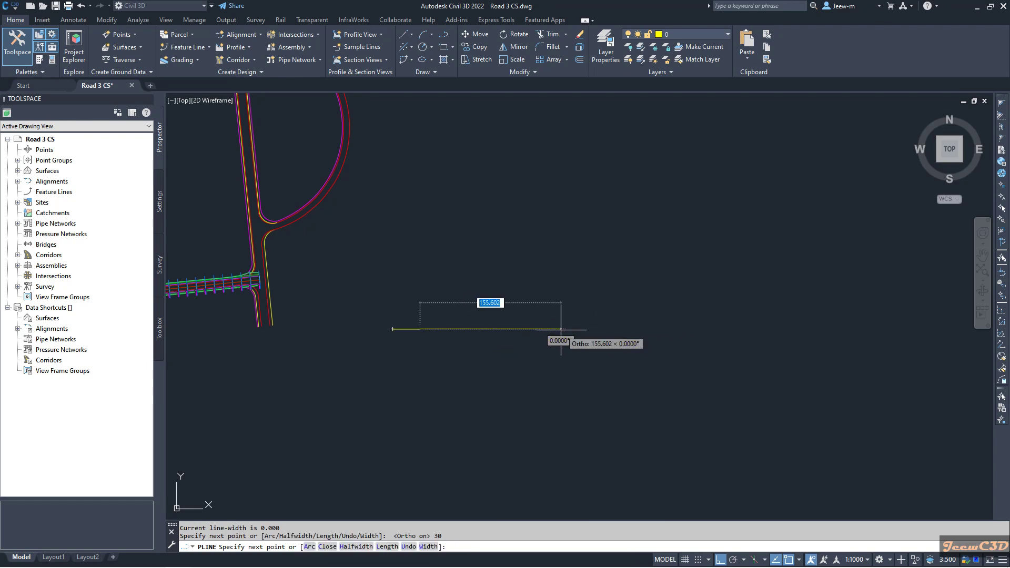
key(Return)
Draw a rectangle by dimensions below the start of the polyline, 0.420 long and 0.297 wide.
scroll(394, 339, up, 5)
mouse_move(413, 327)
middle_down()
mouse_move(426, 347)
mouse_move(480, 378)
mouse_move(464, 343)
middle_up()
scroll(473, 363, up, 4)
scroll(464, 375, down, 2)
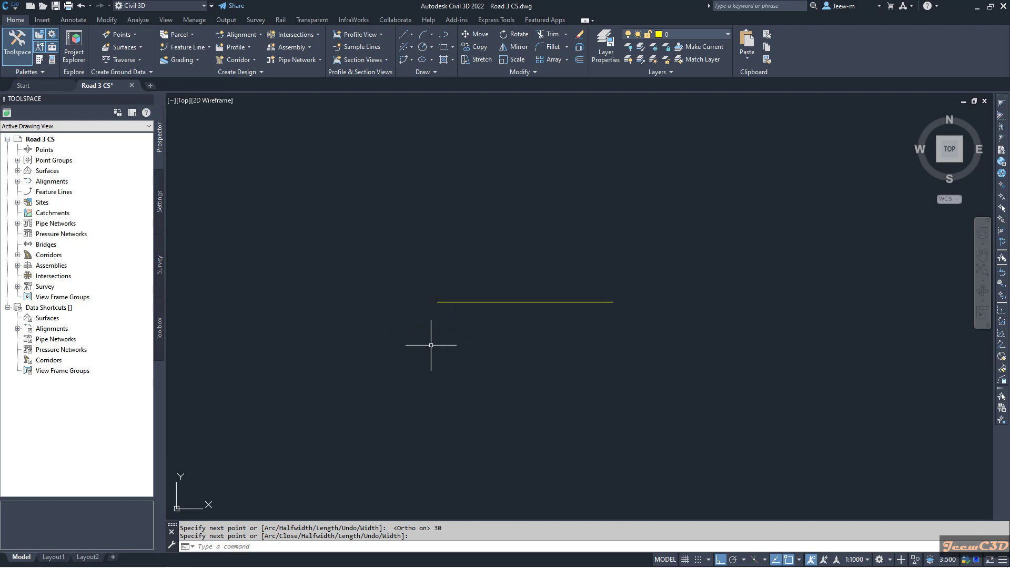
click(444, 50)
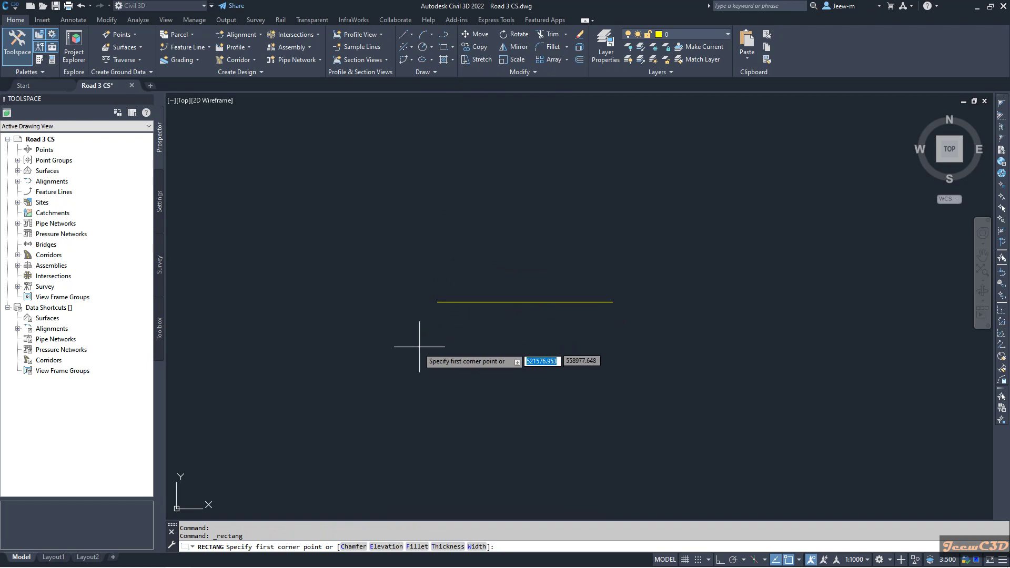
click(449, 365)
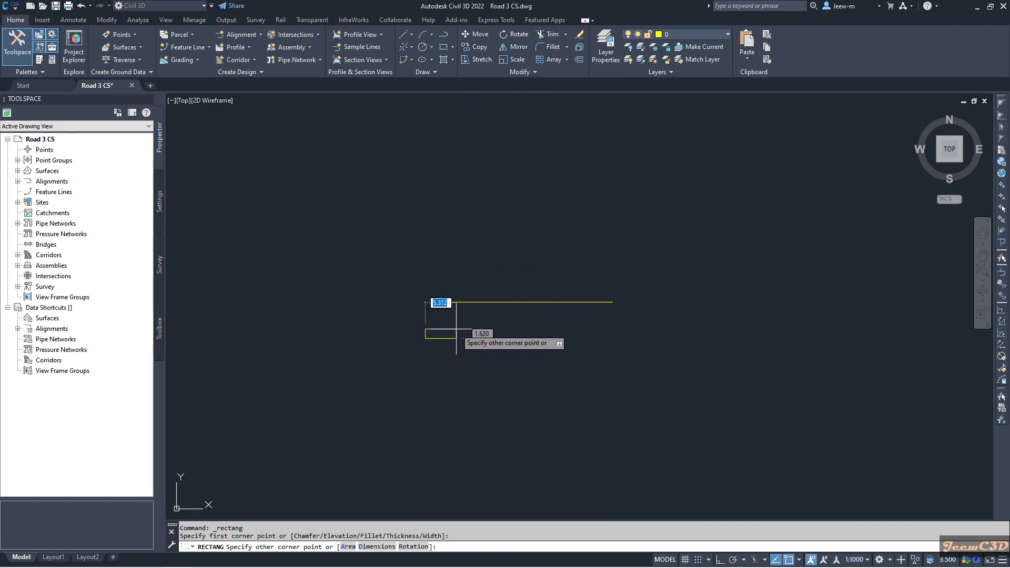
click(372, 547)
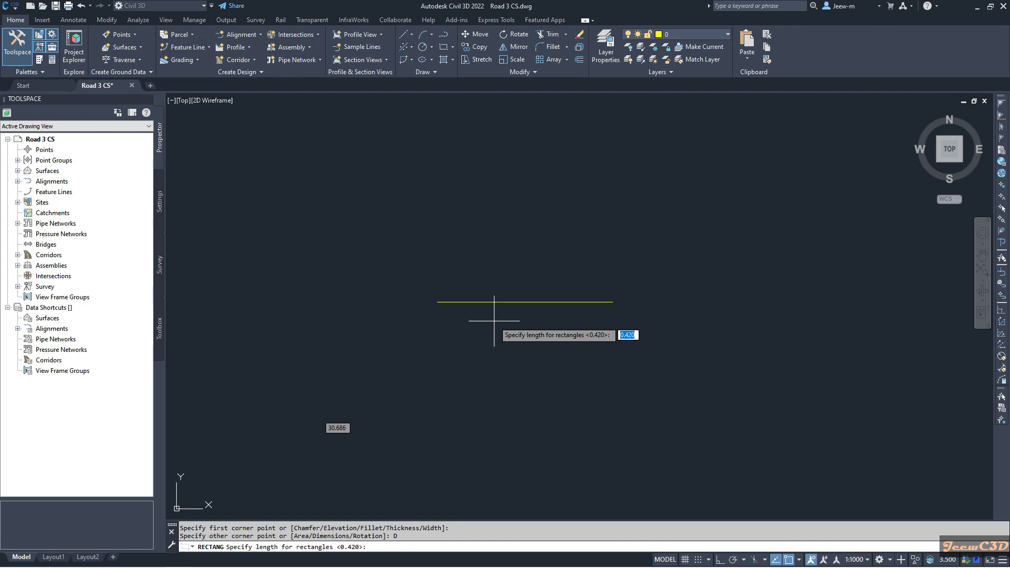
click(377, 546)
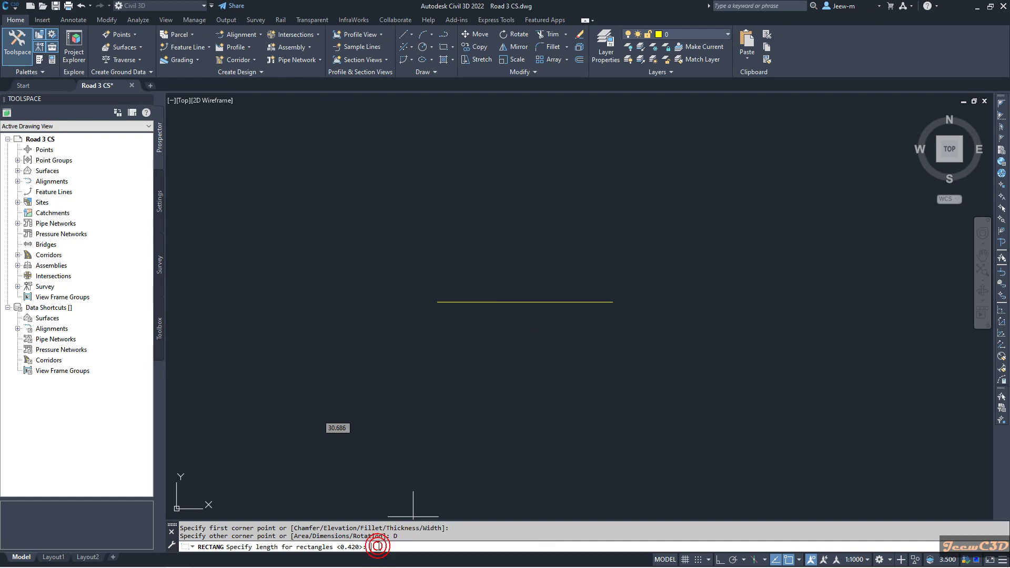
key(Return)
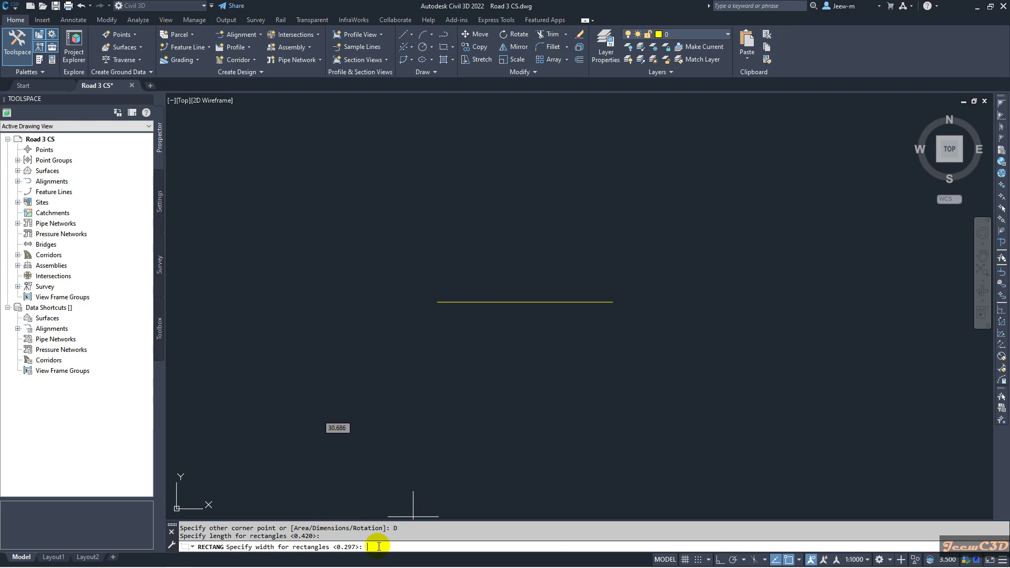
key(Return)
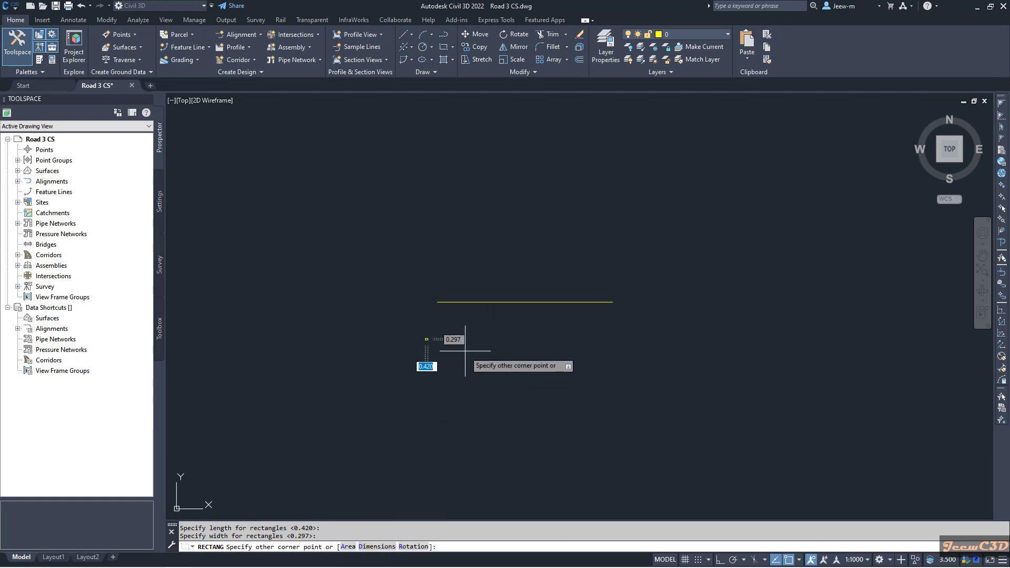
click(389, 252)
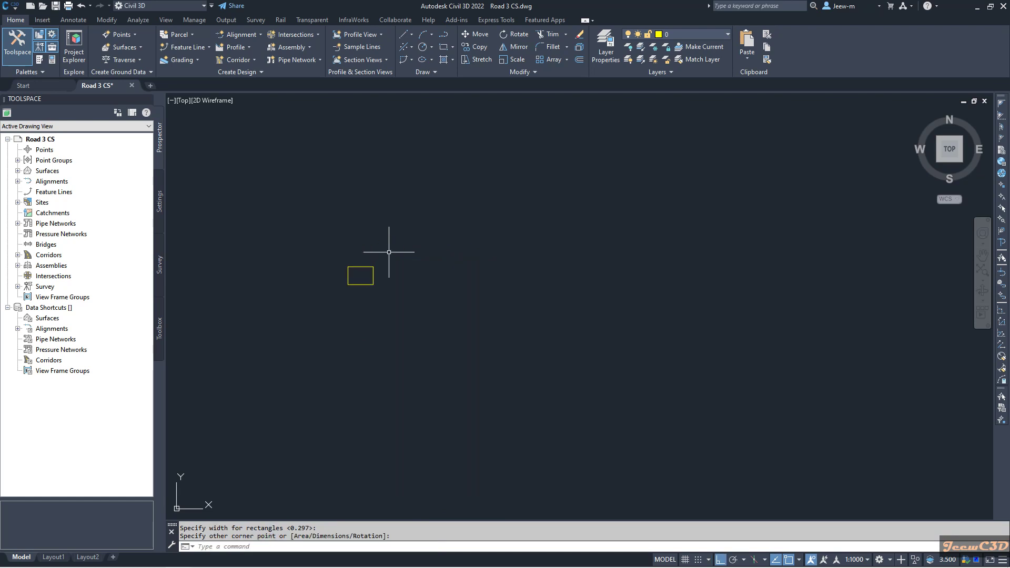
Offset the 0.420 by 0.297 rectangle inward by 0.01 to form a sheet margin.
scroll(411, 297, down, 2)
scroll(412, 295, up, 5)
scroll(368, 272, down, 5)
scroll(398, 333, up, 2)
middle_drag(397, 332, 361, 293)
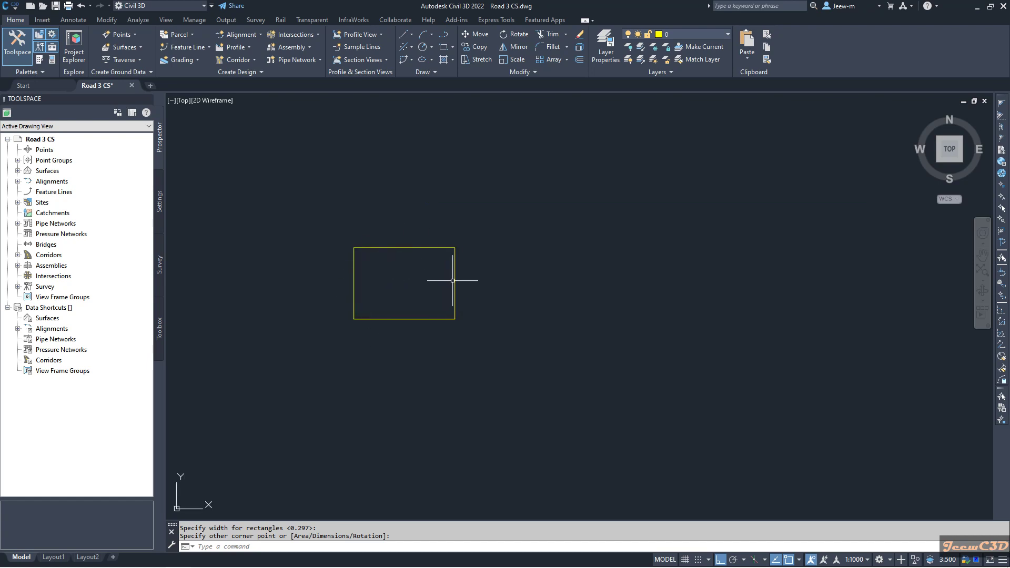
scroll(405, 278, up, 2)
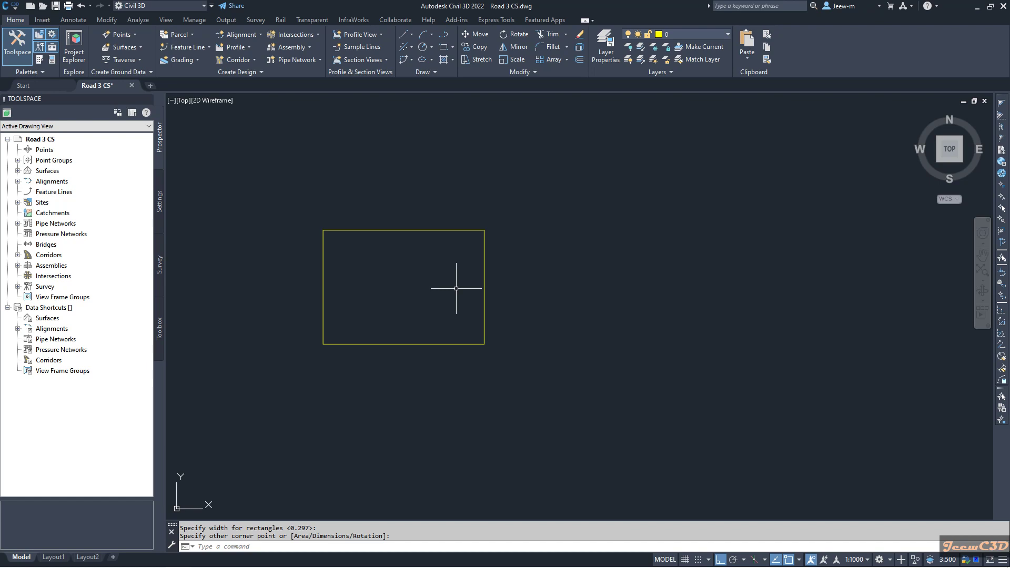
scroll(380, 283, up, 4)
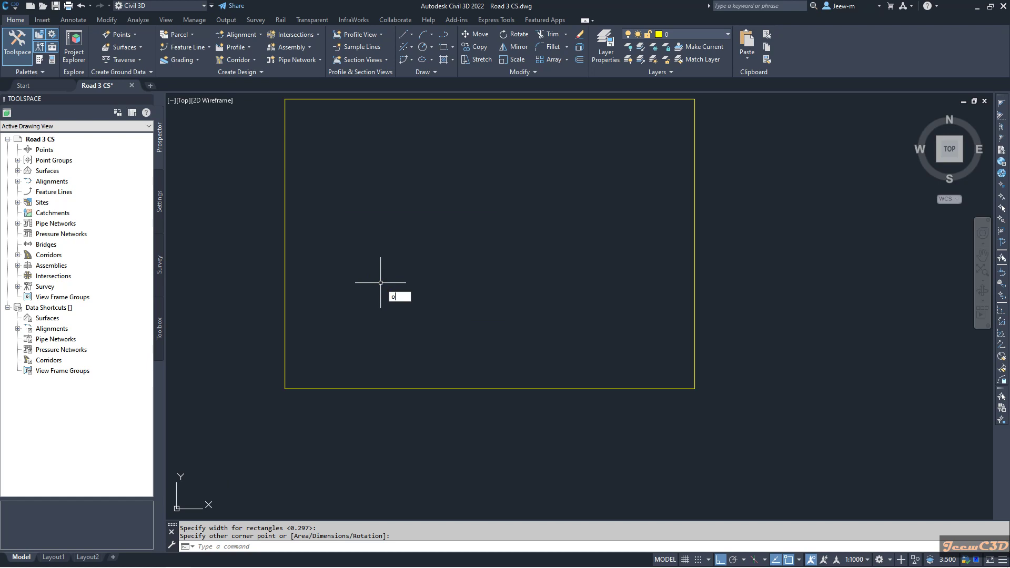
key(Return)
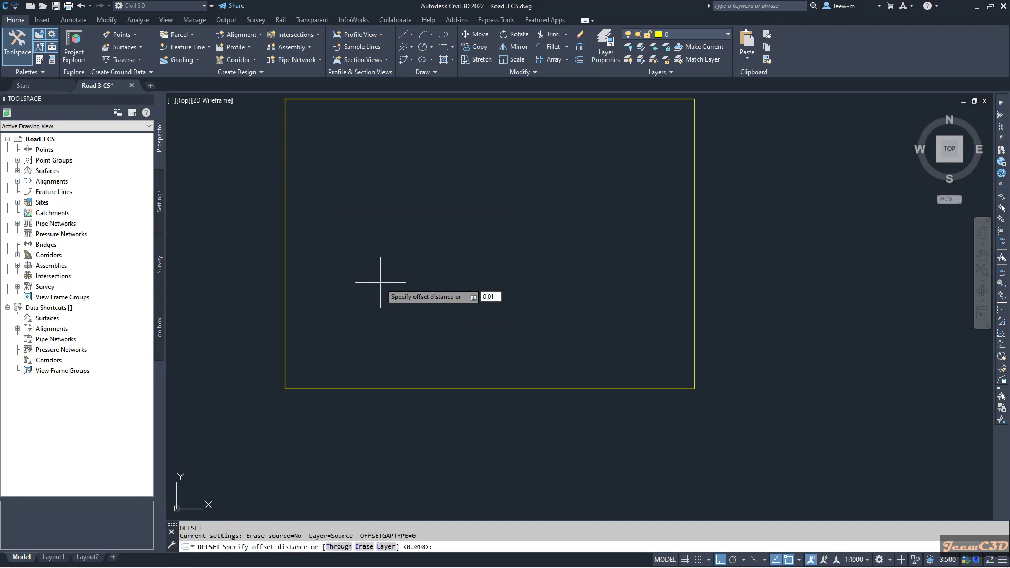
key(Return)
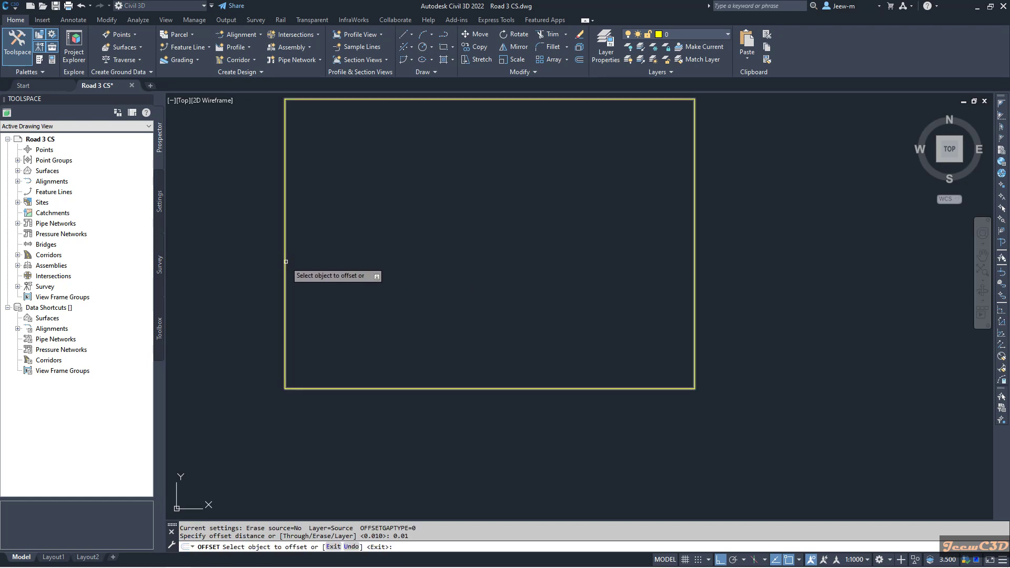
click(285, 273)
click(405, 270)
key(Escape)
scroll(397, 257, down, 4)
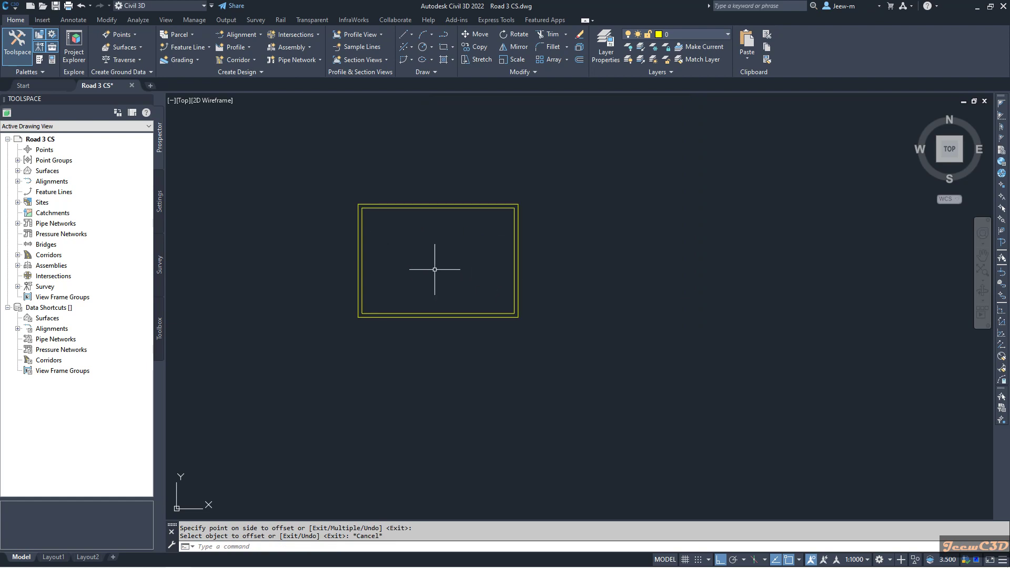
Move both sheet rectangles by the inner frame's lower-left corner to the start of the 30 m line, with Ortho off.
scroll(442, 279, down, 3)
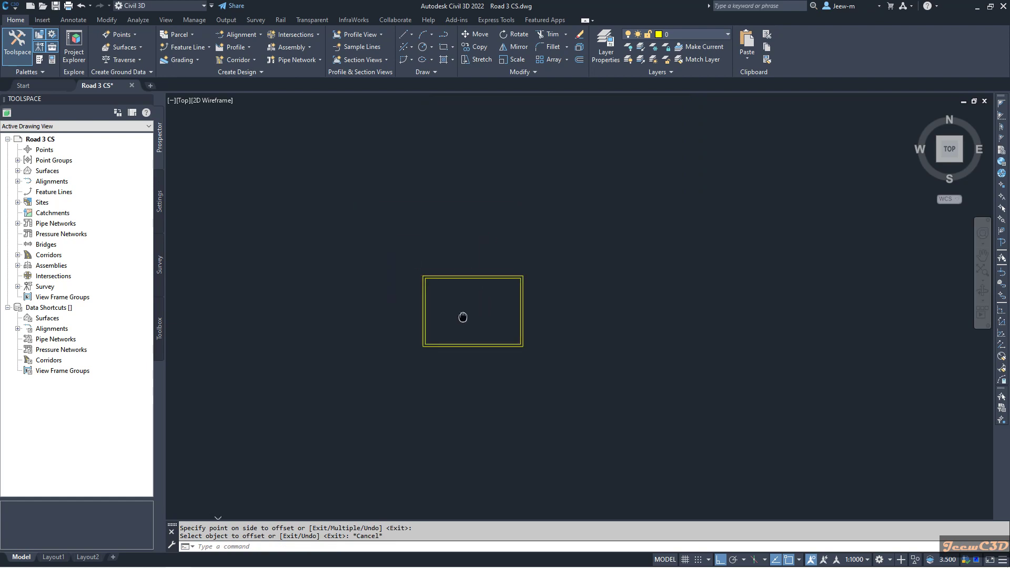
click(463, 375)
click(393, 319)
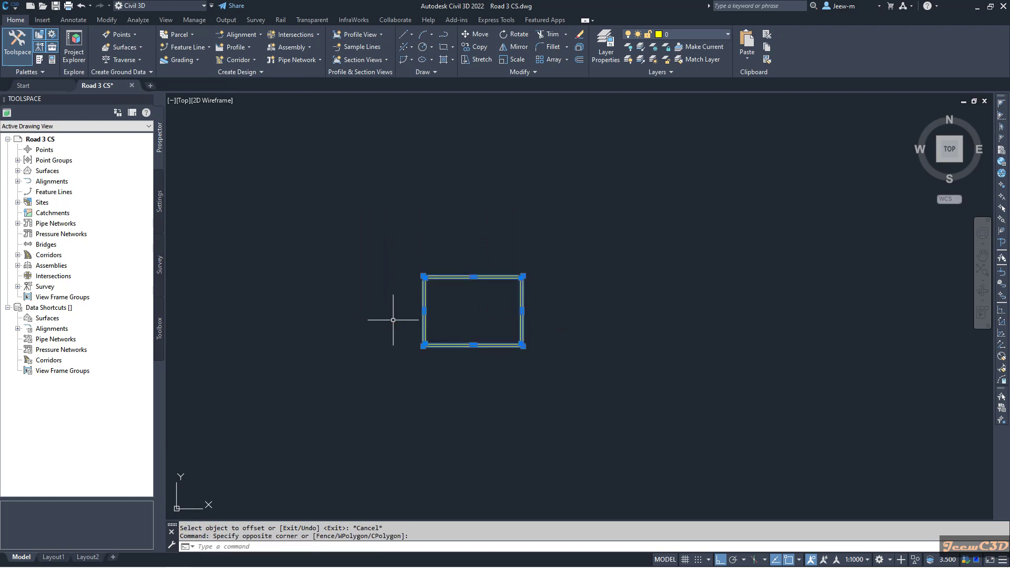
text(m)
key(Return)
scroll(422, 339, up, 2)
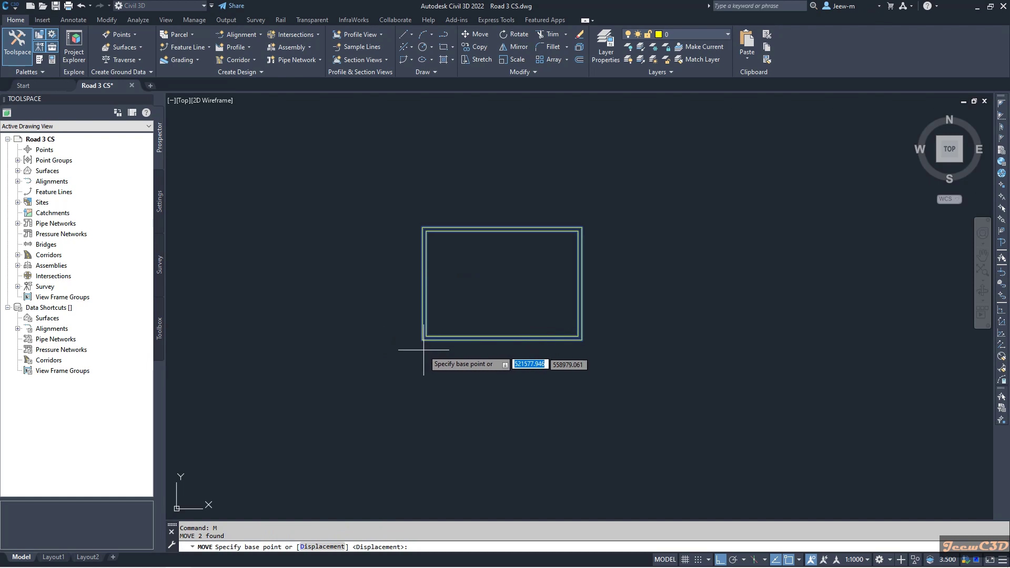
scroll(426, 339, up, 2)
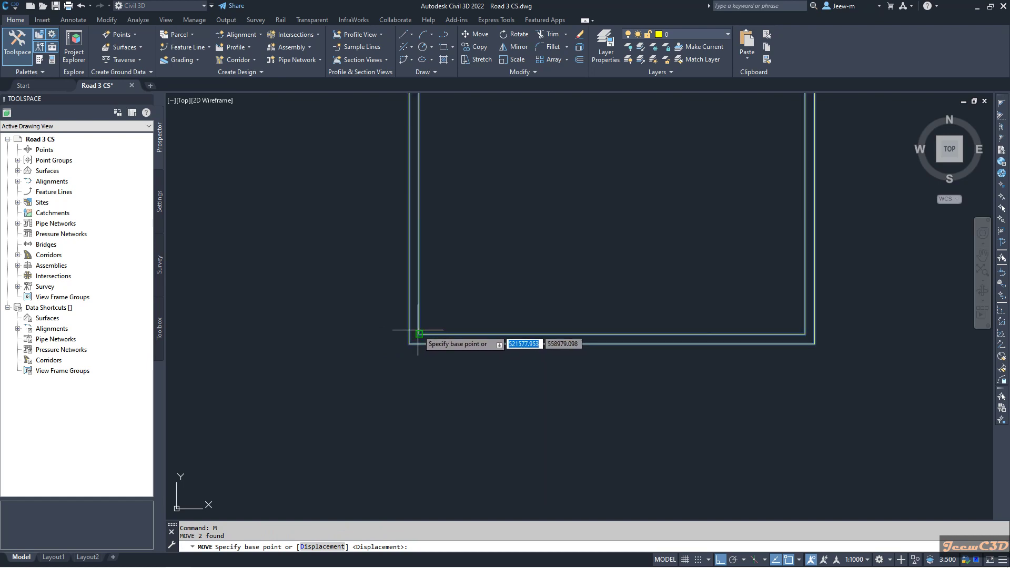
click(418, 332)
scroll(439, 302, down, 5)
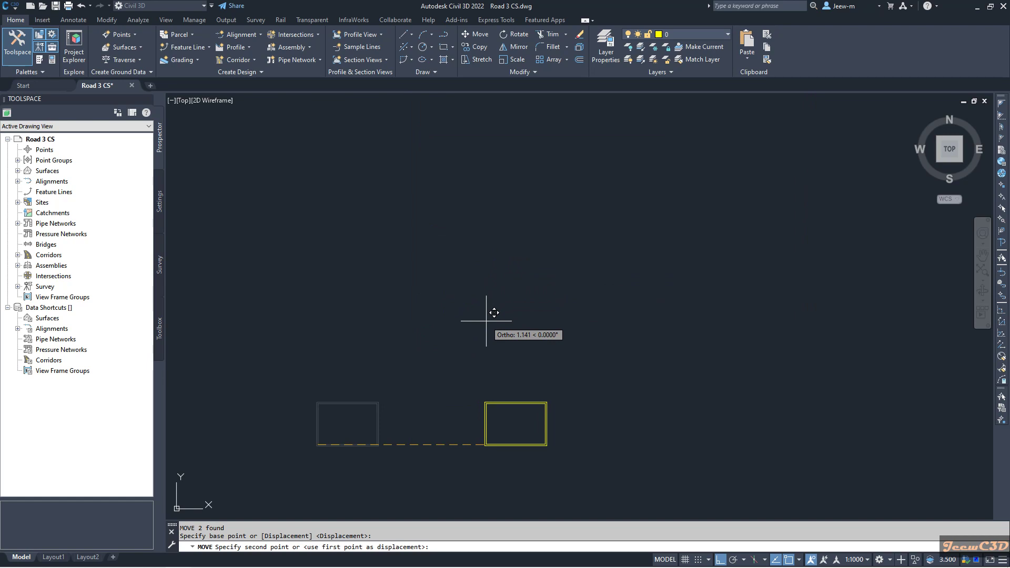
key(F8)
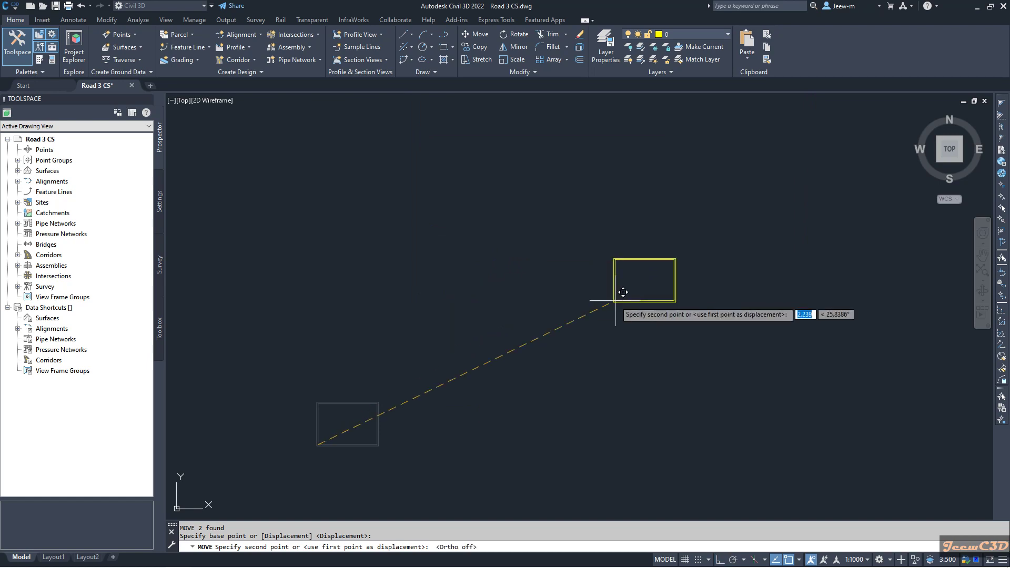
scroll(482, 394, down, 6)
scroll(480, 210, up, 8)
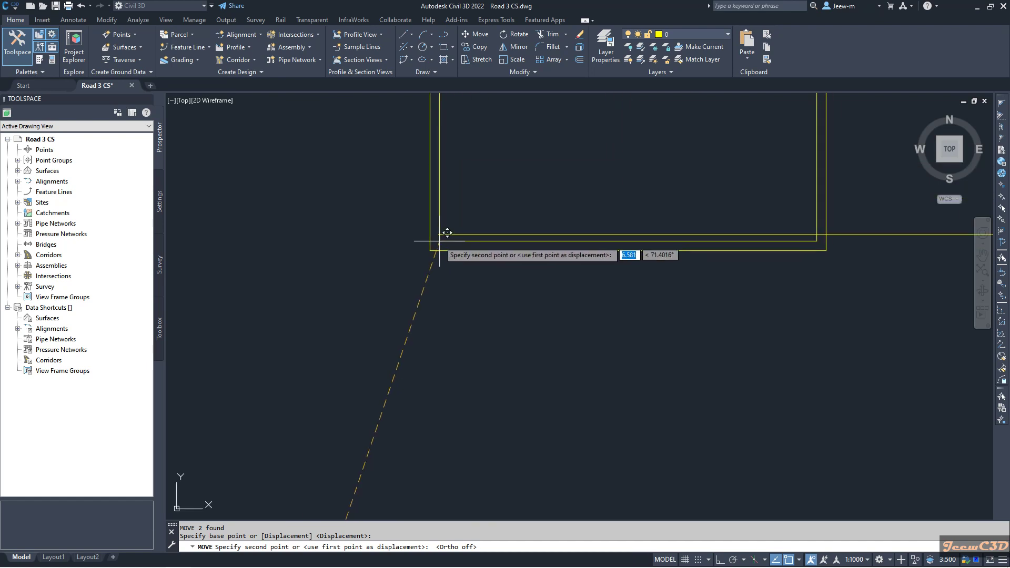
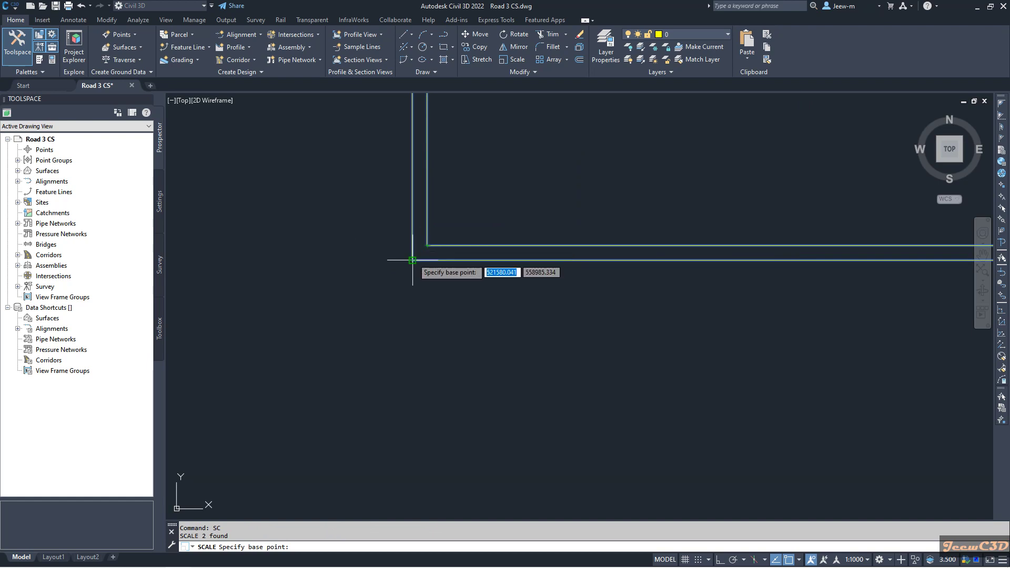
Scale both sheet rectangles by a factor of 75 about the outer frame's lower-left corner.
click(412, 260)
scroll(428, 255, down, 10)
scroll(553, 285, down, 5)
middle_drag(624, 298, 361, 310)
scroll(480, 342, down, 3)
middle_drag(480, 342, 394, 334)
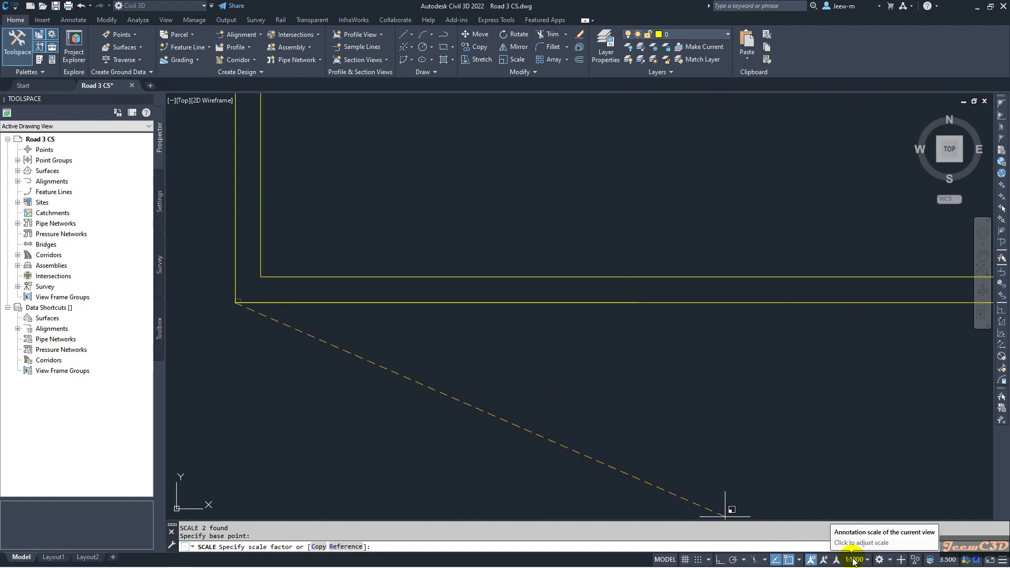
key(BackSpace)
key(Return)
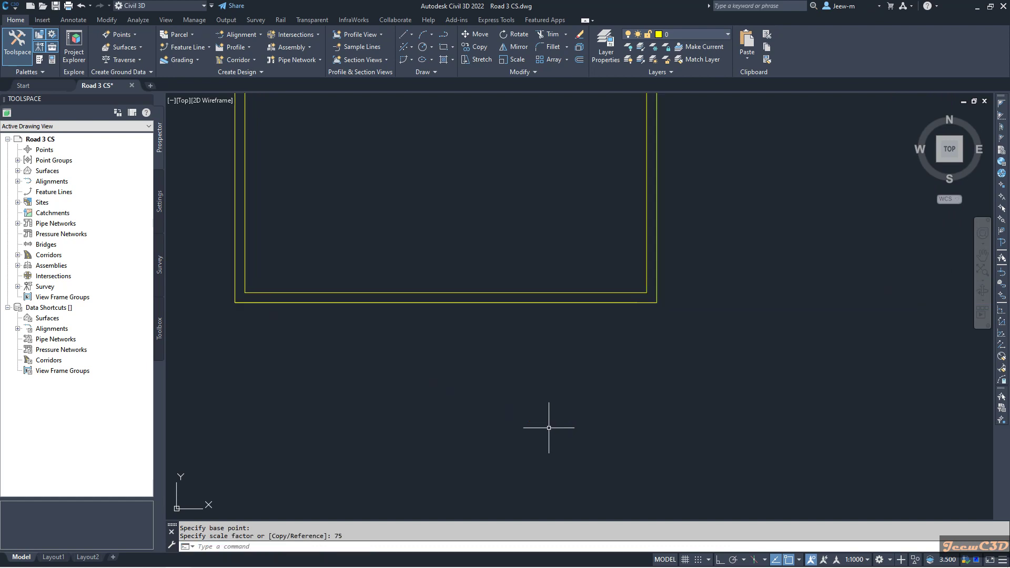
scroll(525, 379, down, 2)
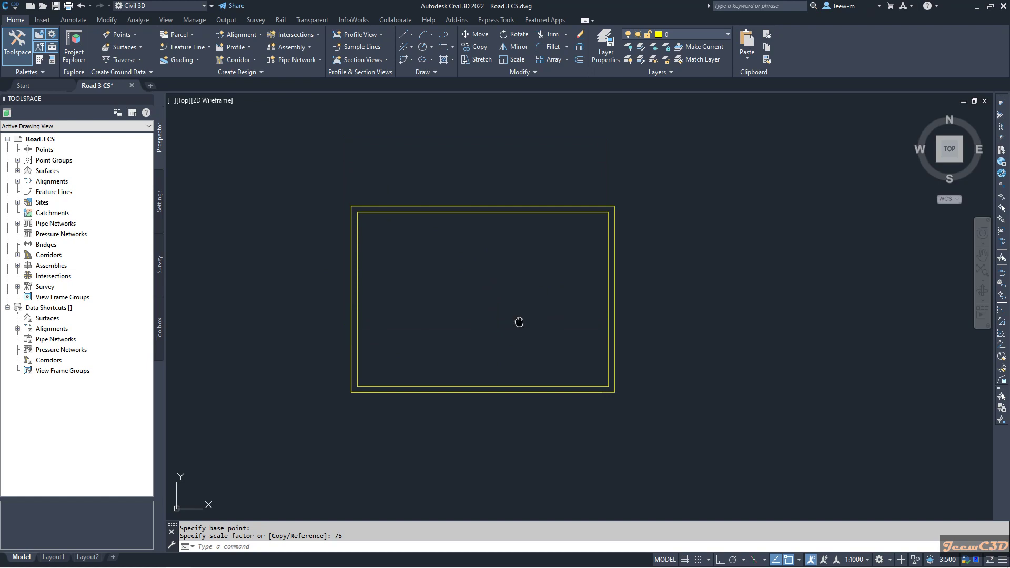
middle_drag(519, 321, 544, 298)
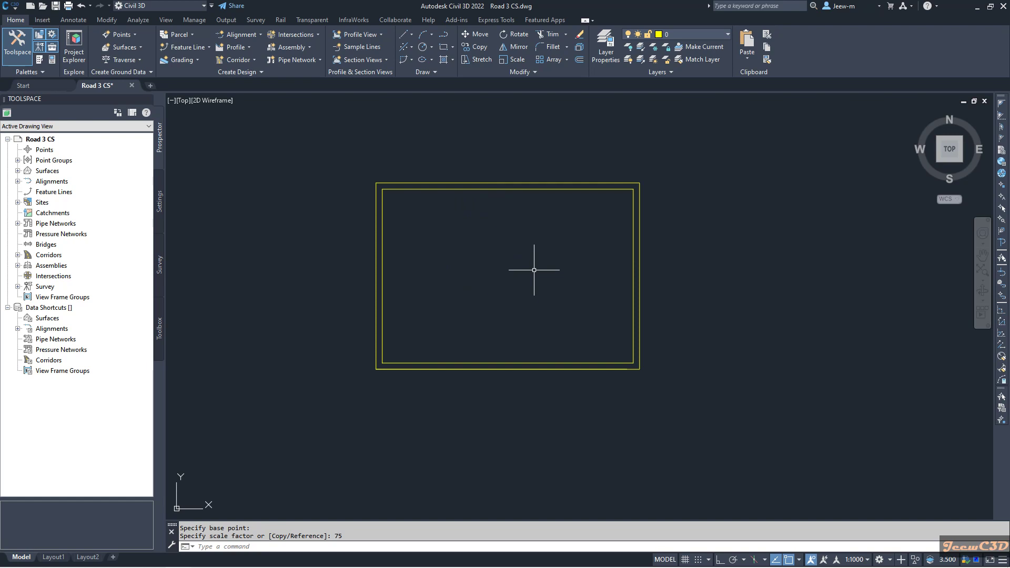
scroll(418, 260, down, 2)
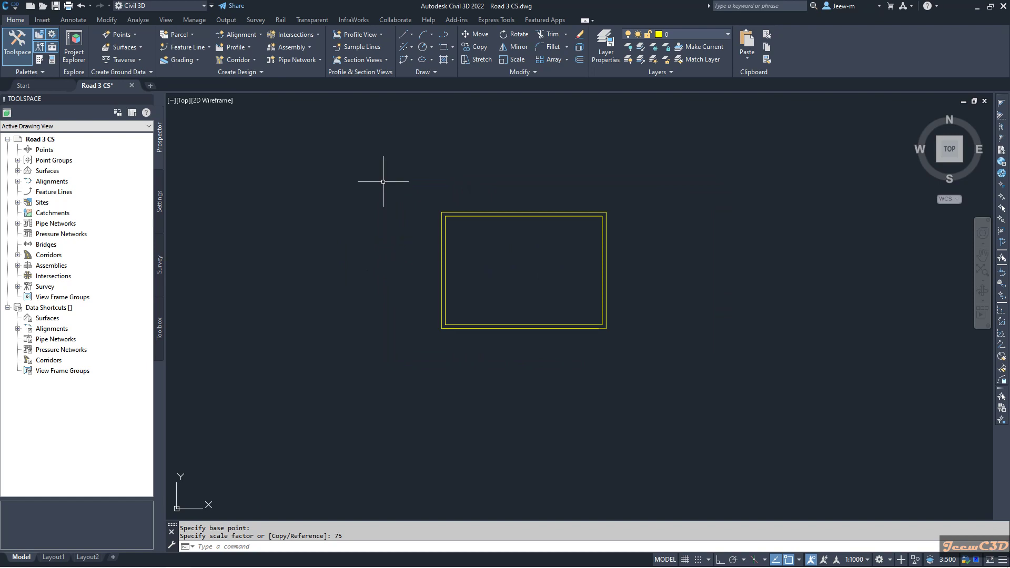
Check the sheet template in the section placement settings for multiple Road 3 section views, and close the wizard without creating views.
click(359, 61)
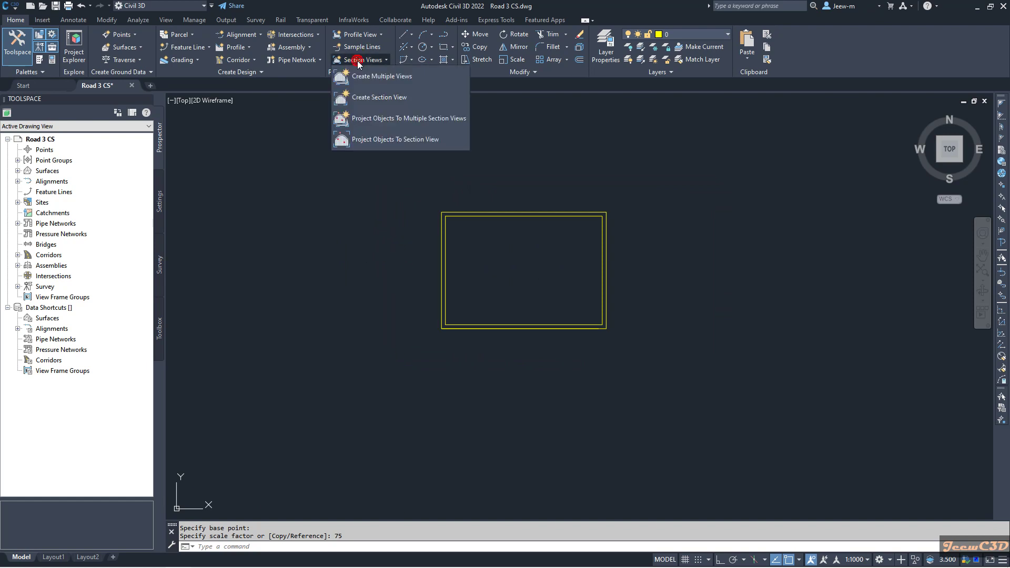
click(393, 78)
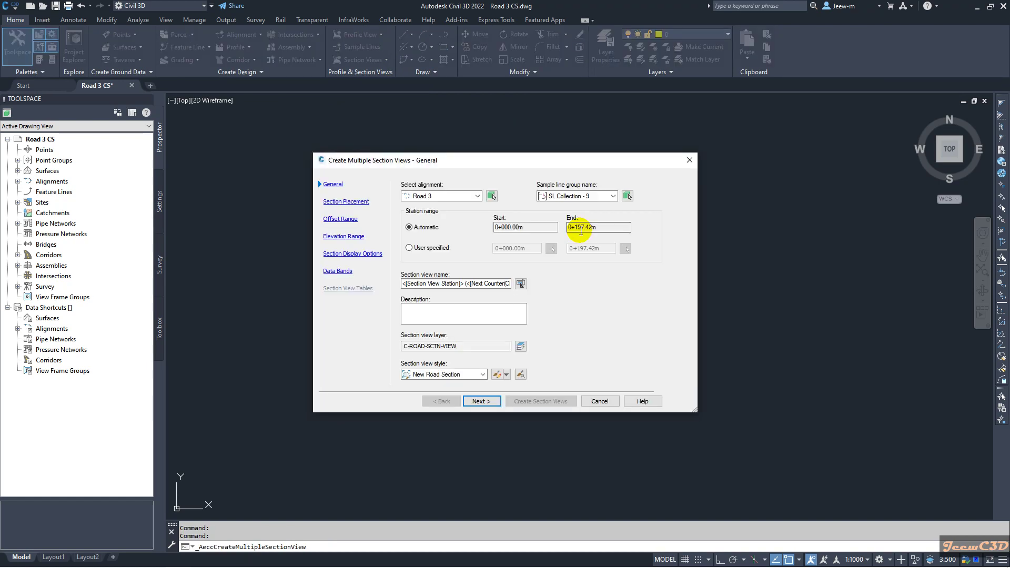
click(481, 402)
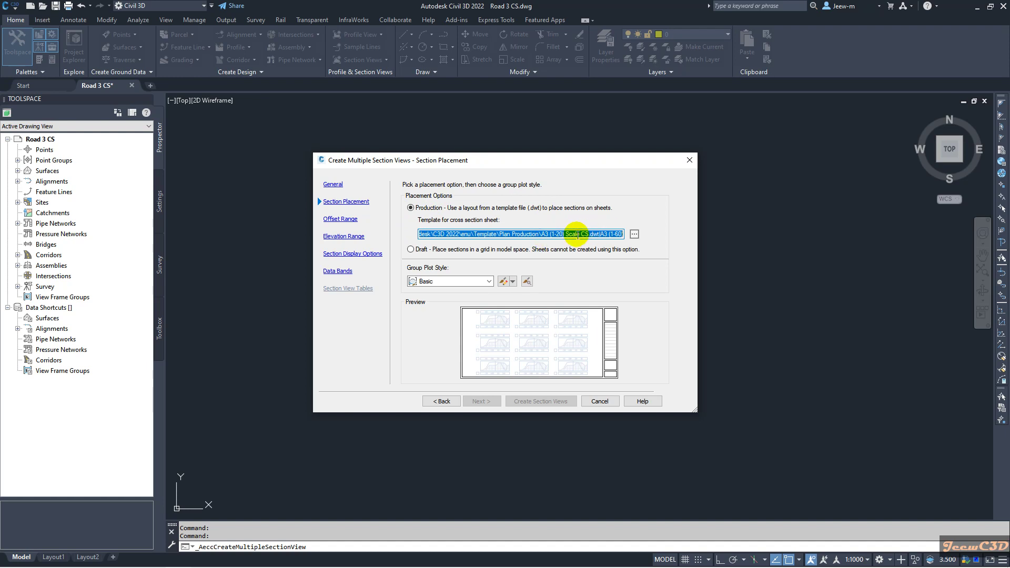
drag(555, 160, 541, 185)
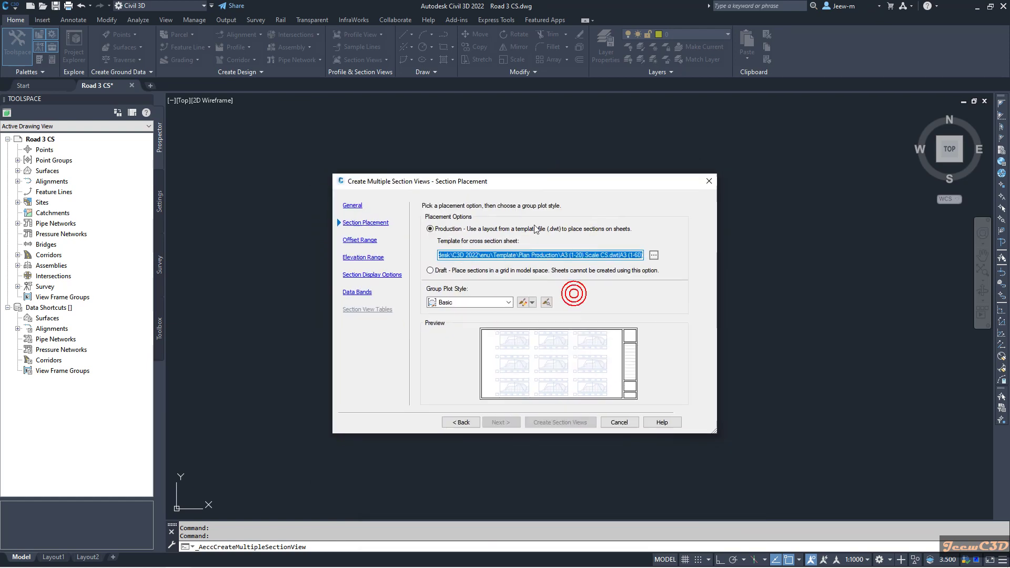
click(709, 181)
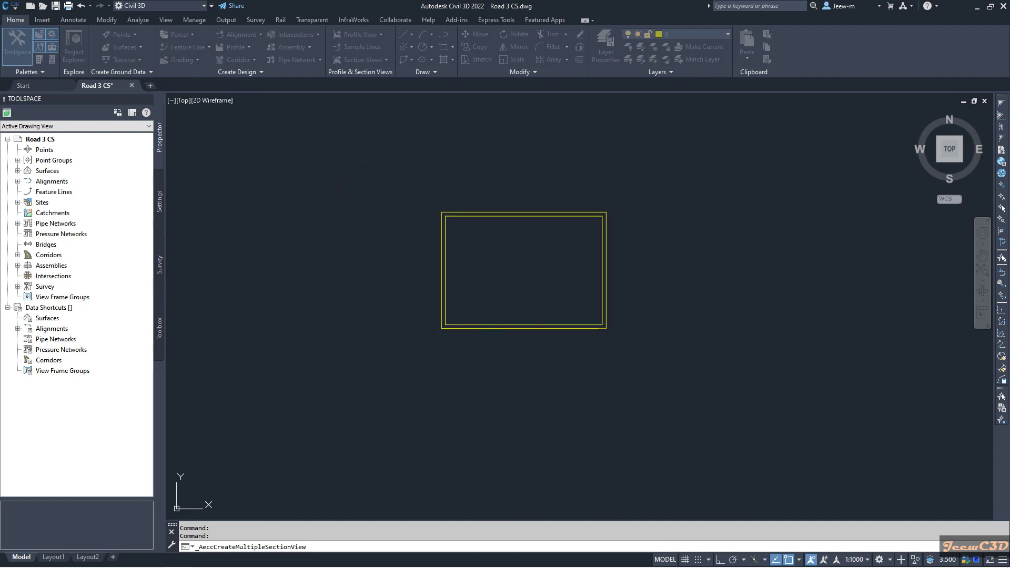
Create a new metric drawing with no template.
click(16, 9)
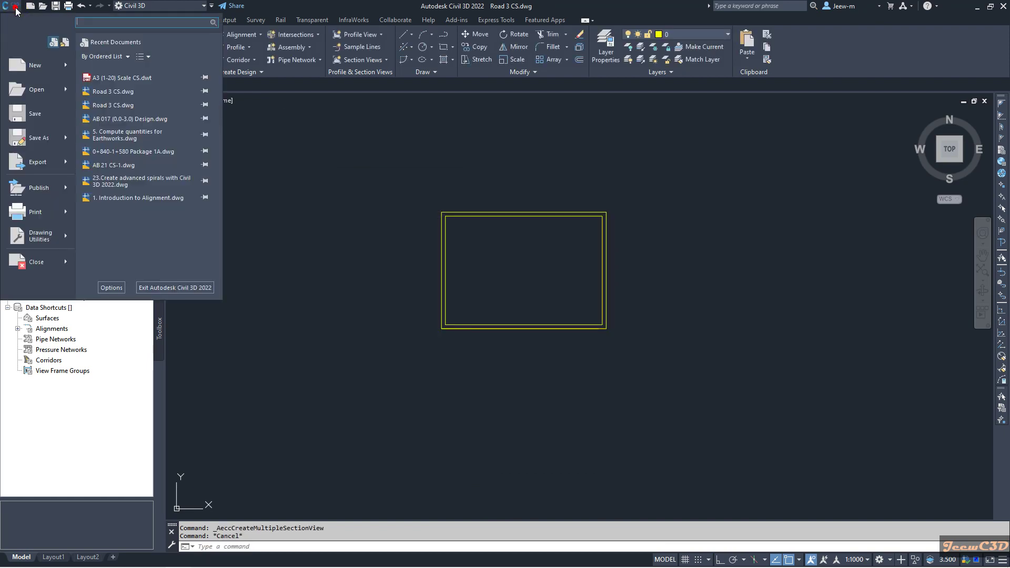
click(36, 66)
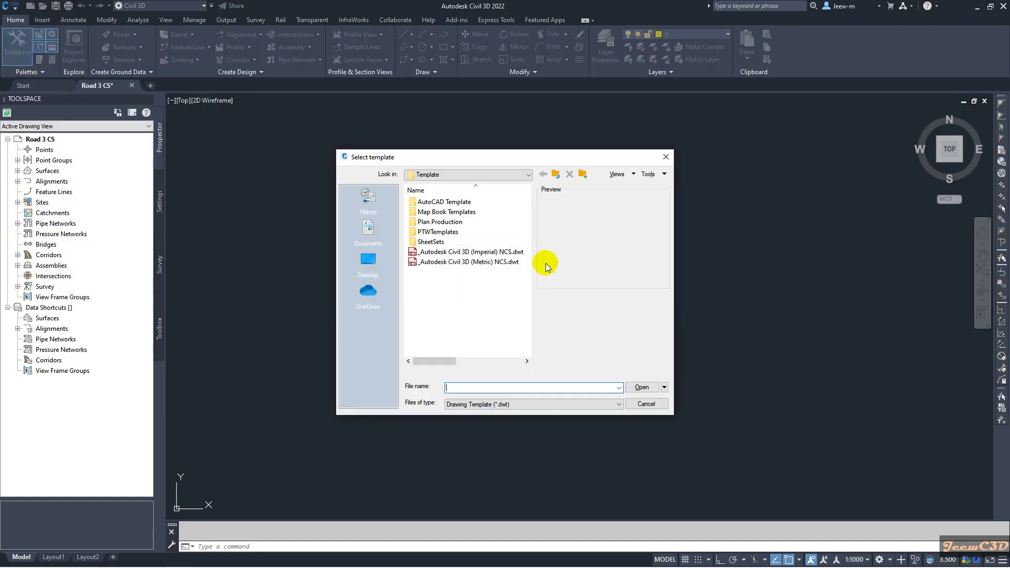
click(665, 387)
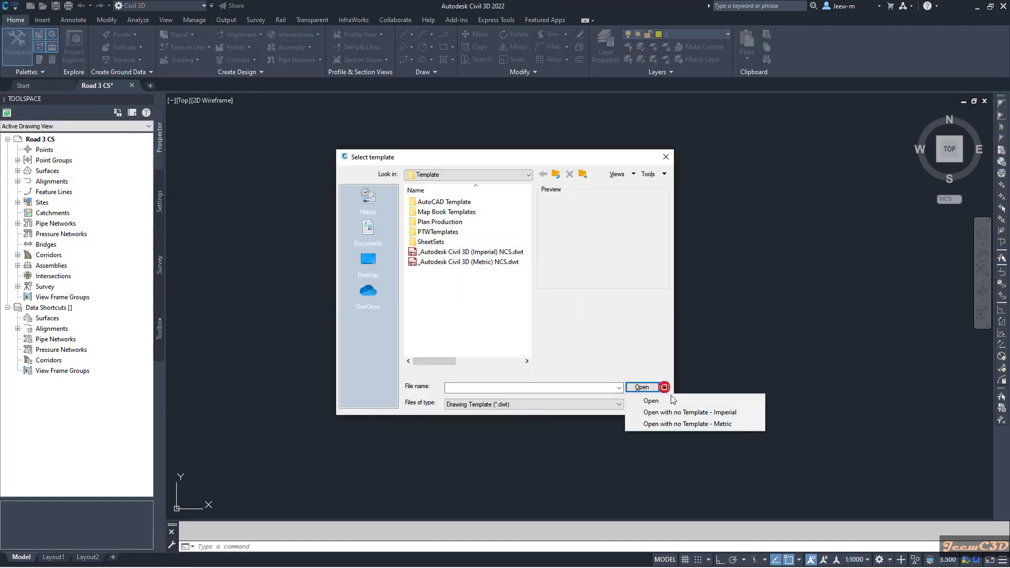
click(701, 424)
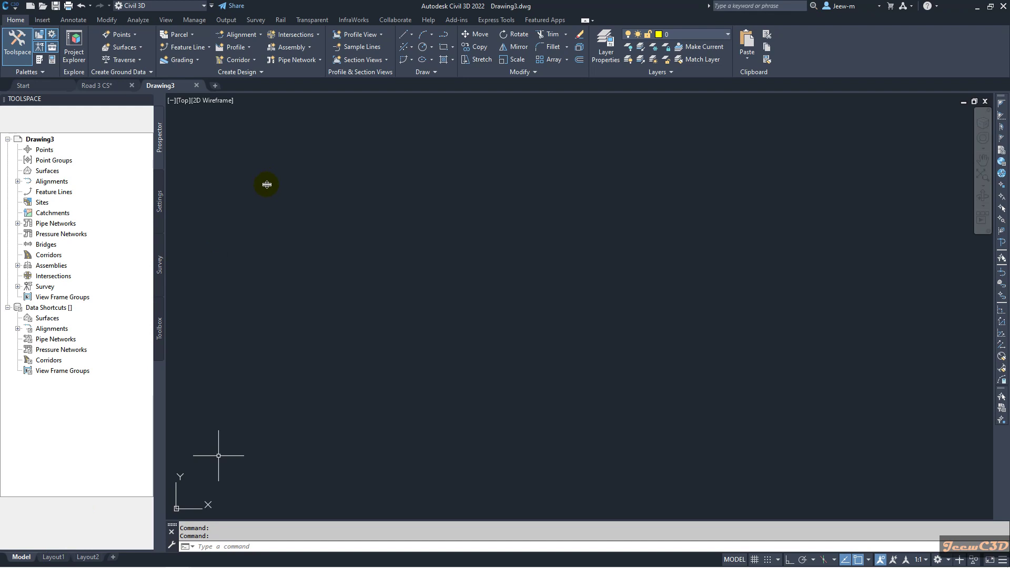
Rename Layout1 of the new drawing as A3 (1-75 Scale).
click(54, 557)
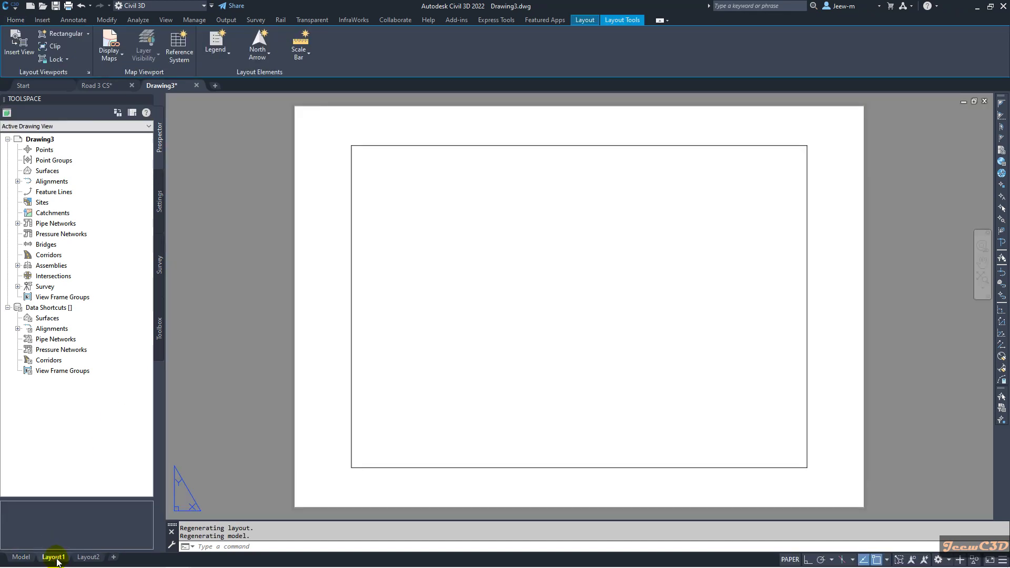
right_click(56, 561)
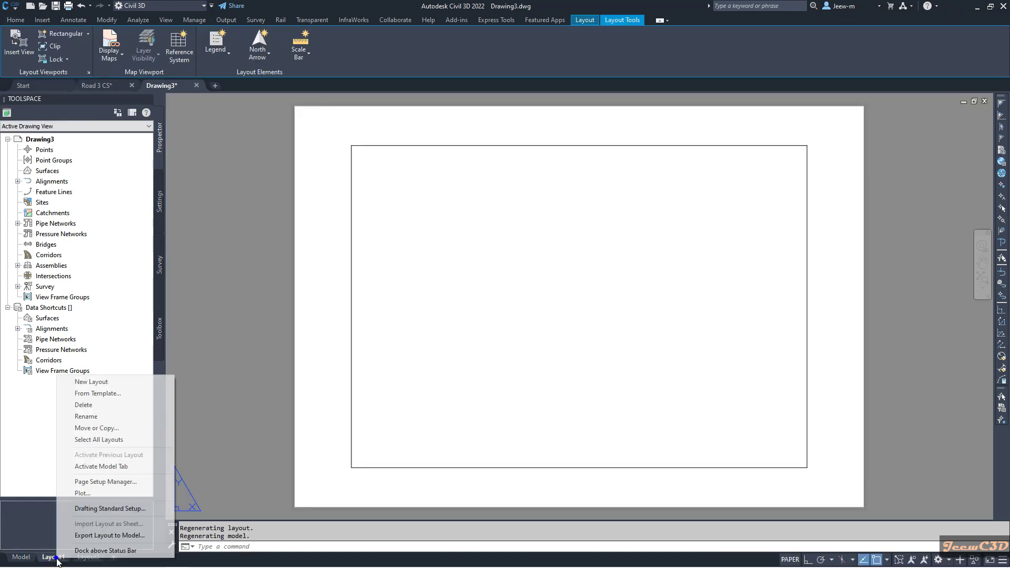
click(96, 417)
text(A)
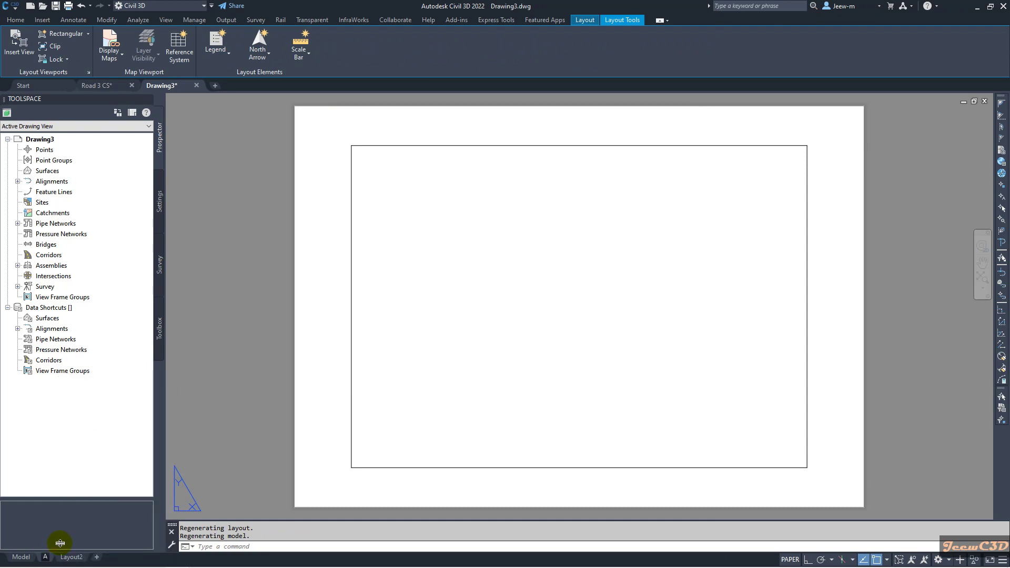
text(3 (1-75 Scale)
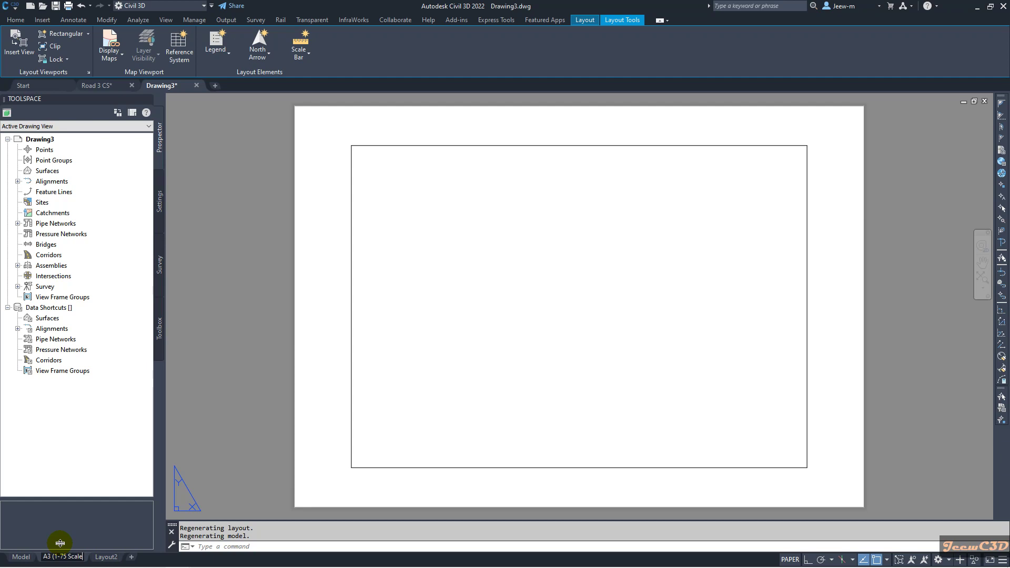
text())
key(Return)
scroll(269, 418, down, 2)
middle_drag(306, 447, 331, 383)
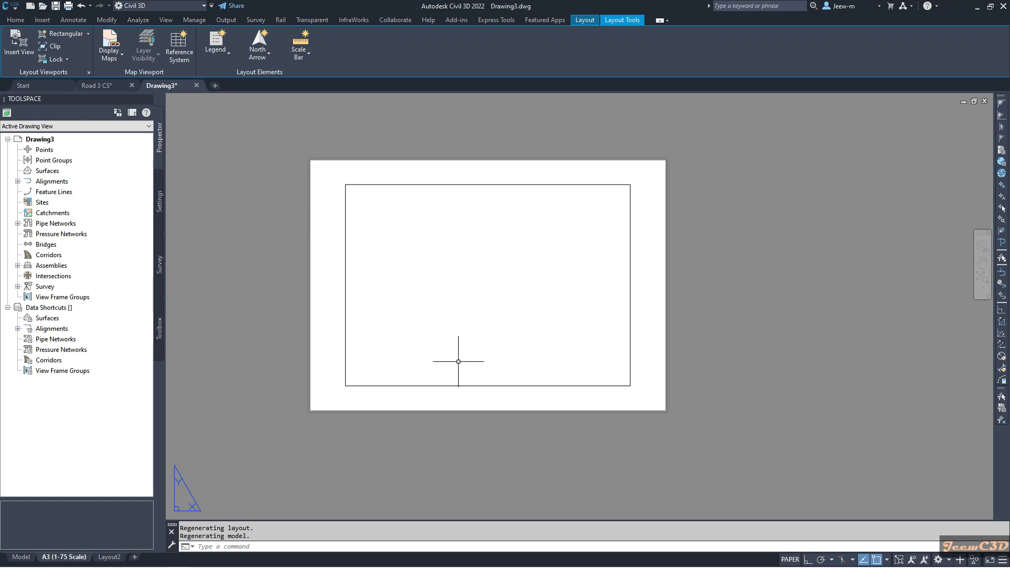
Set the paper size to A3 in the page setup of the A3 (1-75 Scale) layout.
right_click(66, 561)
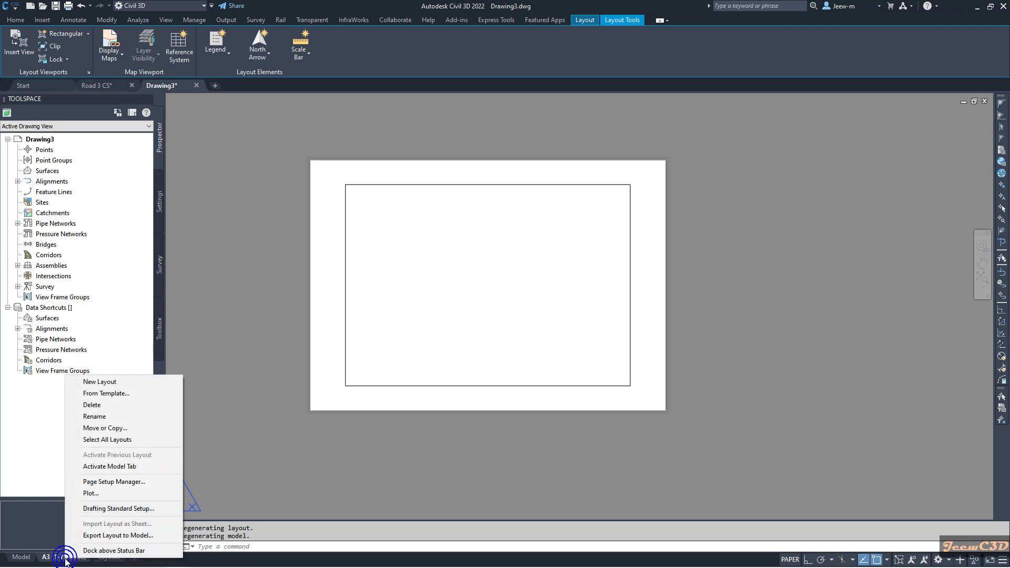
click(105, 482)
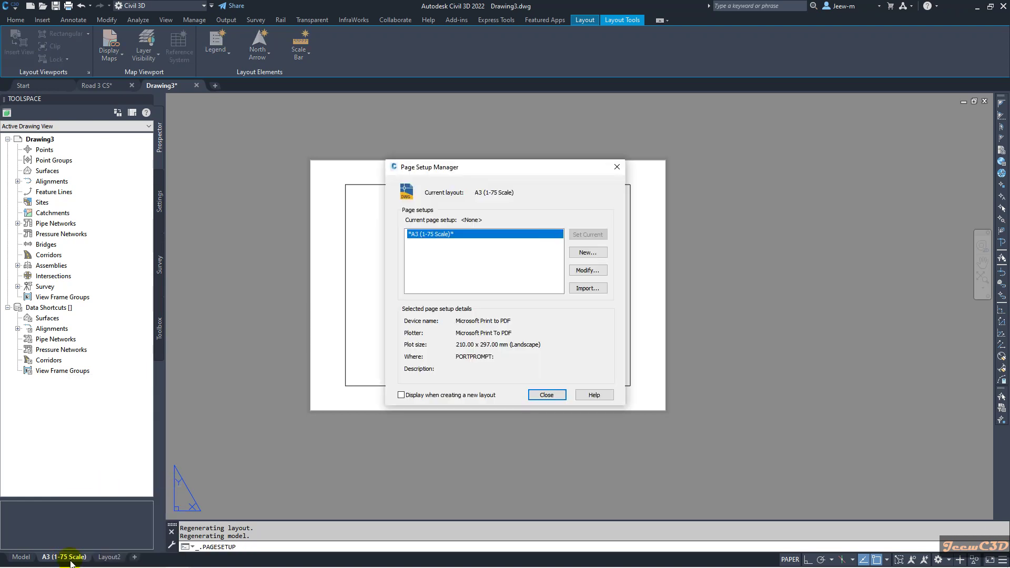
click(586, 272)
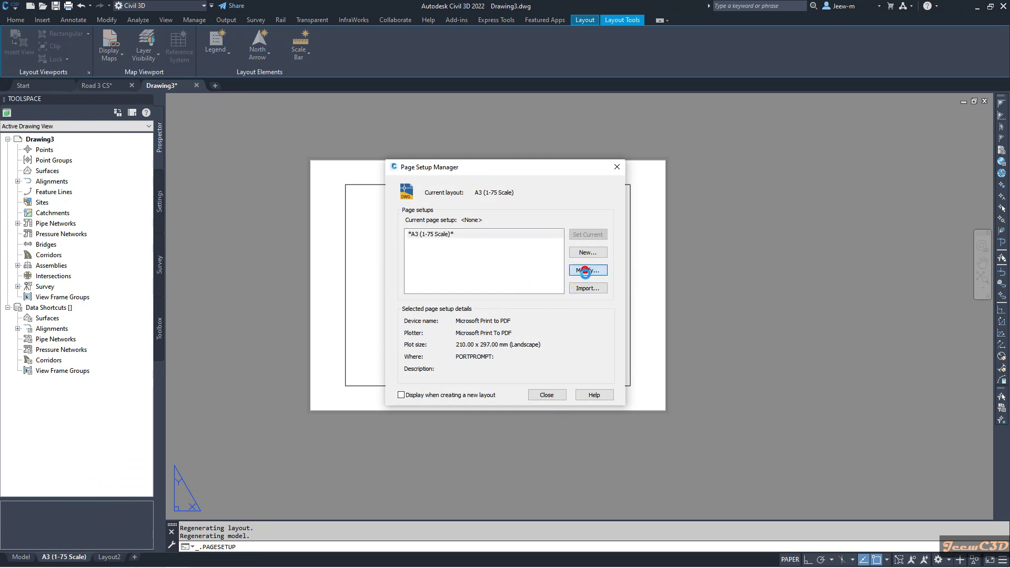
click(369, 299)
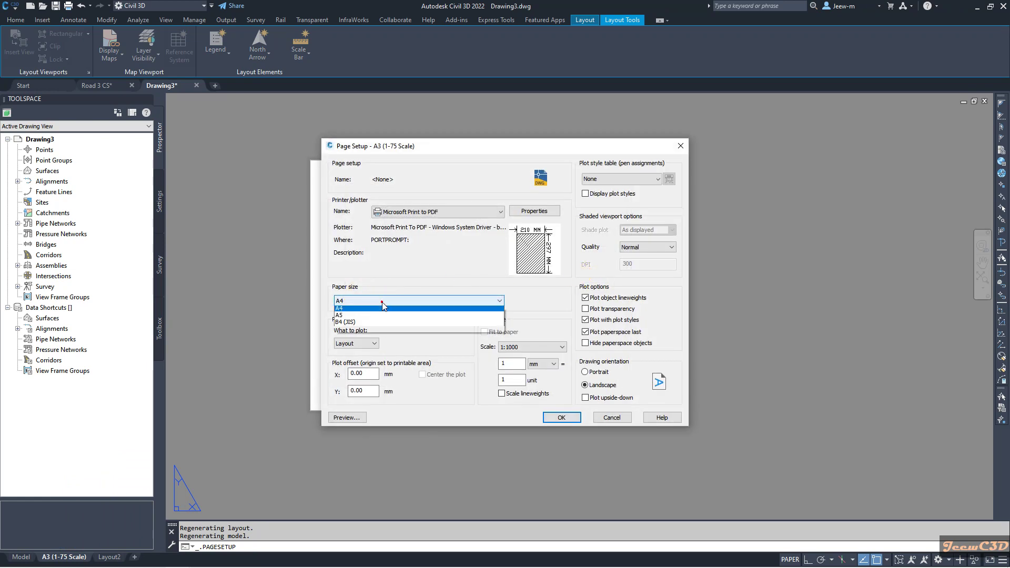
click(355, 345)
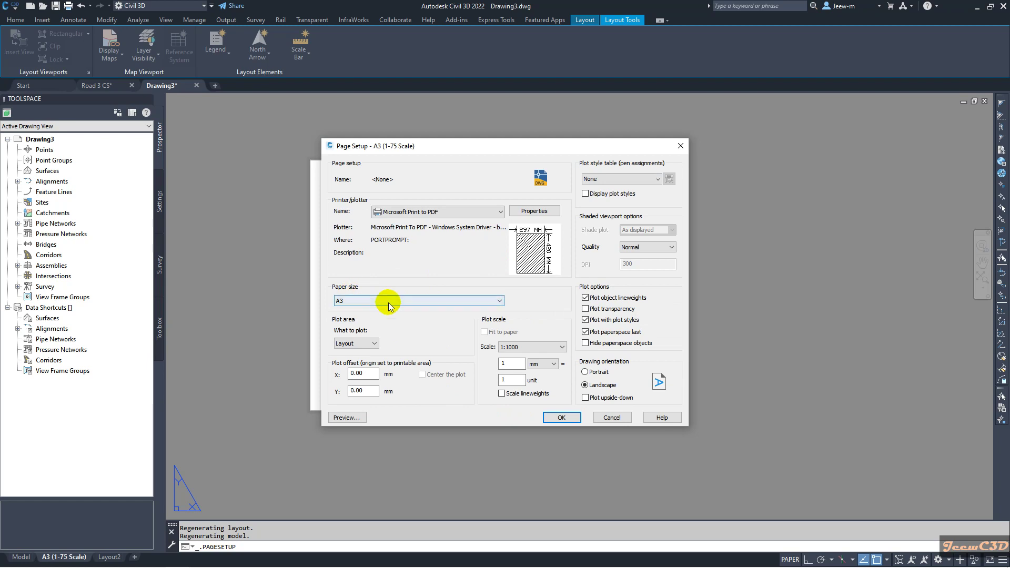
click(560, 416)
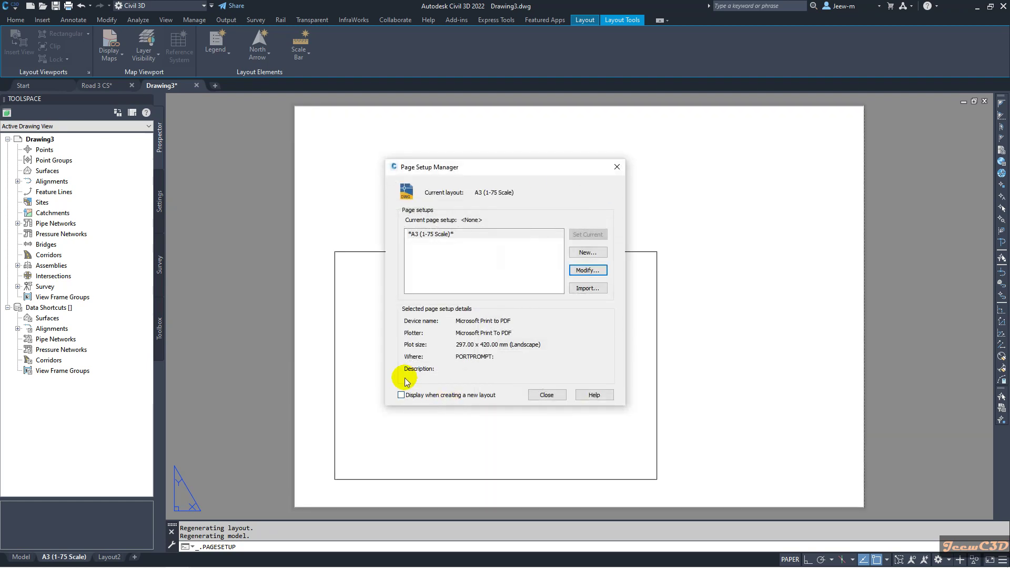
click(547, 395)
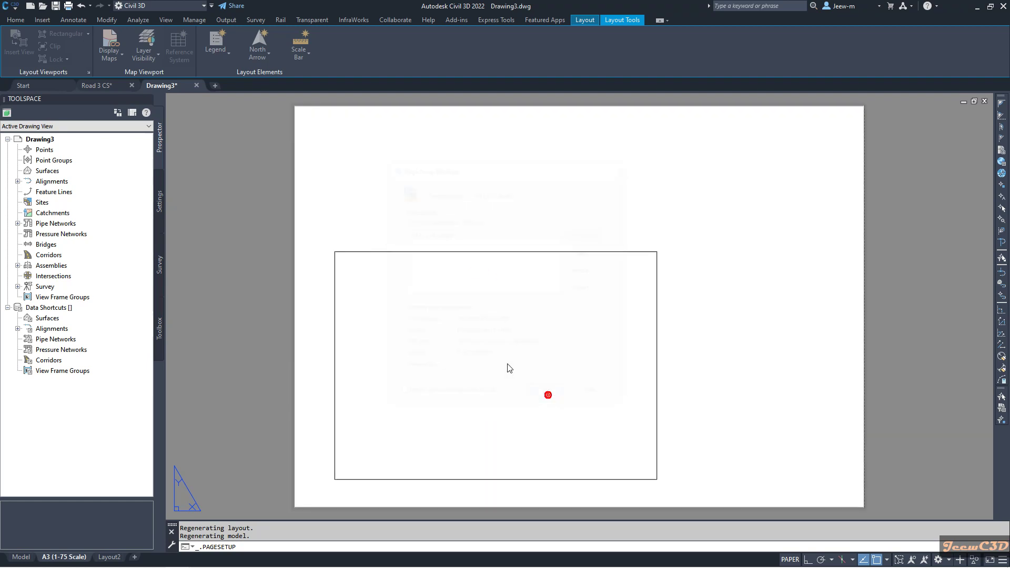
scroll(668, 298, down, 4)
middle_drag(668, 298, 555, 277)
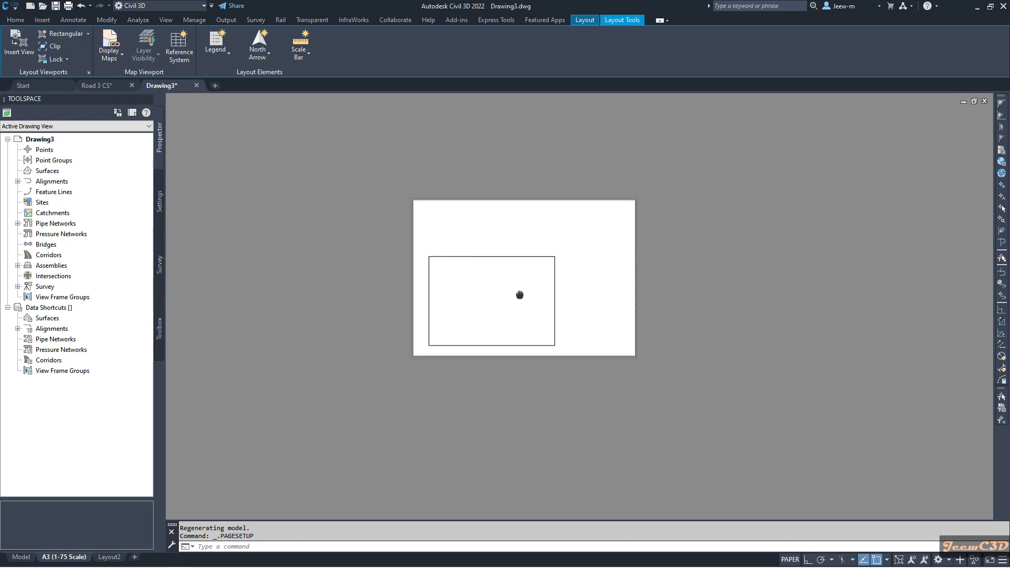
middle_drag(437, 327, 424, 361)
scroll(424, 361, up, 2)
scroll(402, 406, up, 2)
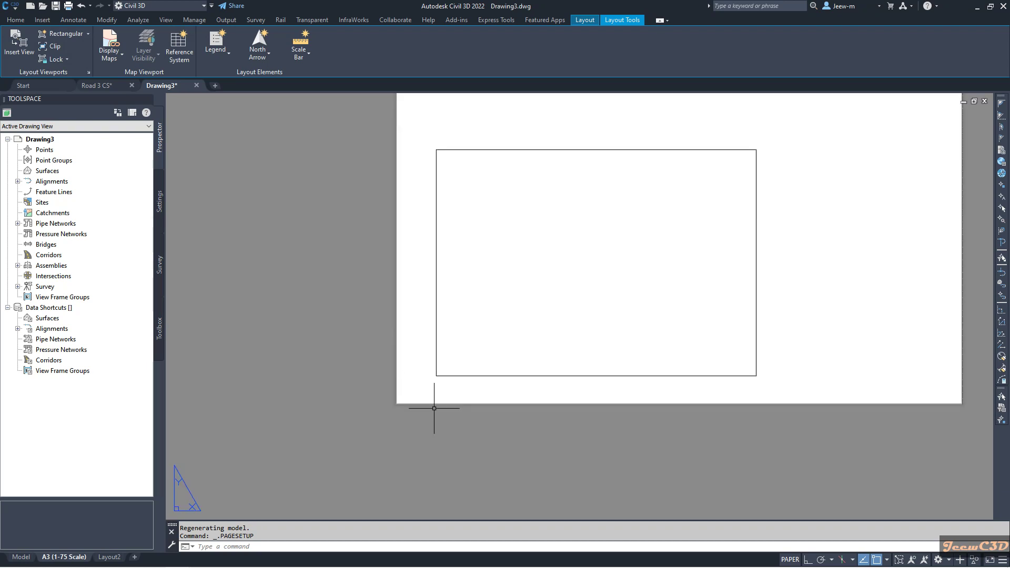
scroll(736, 383, down, 4)
middle_drag(630, 389, 531, 406)
scroll(529, 402, up, 2)
scroll(581, 403, down, 2)
Begin a rectangle on the A3 (1-75 Scale) layout with its first corner at 0,0,0.
click(9, 21)
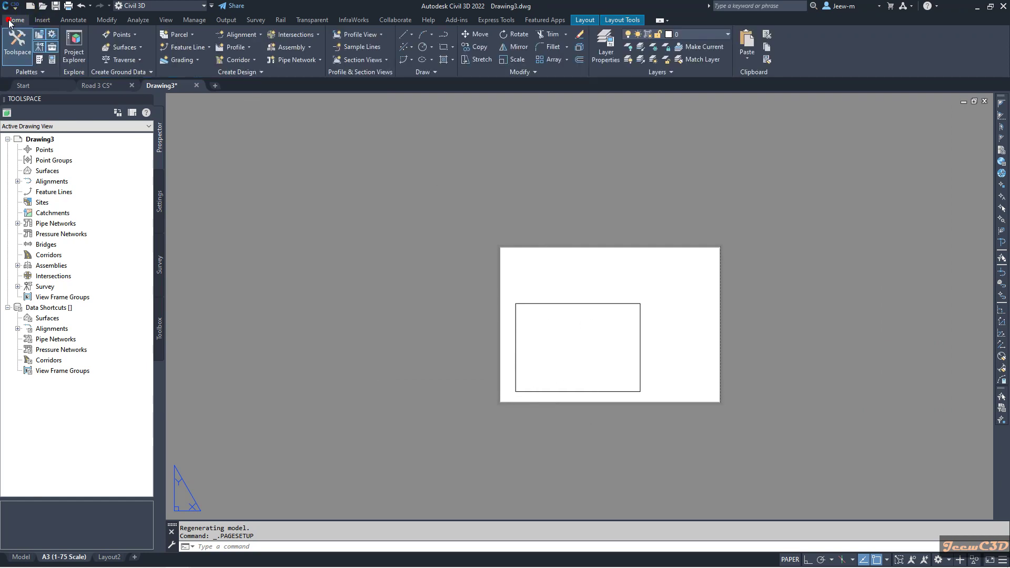
click(444, 47)
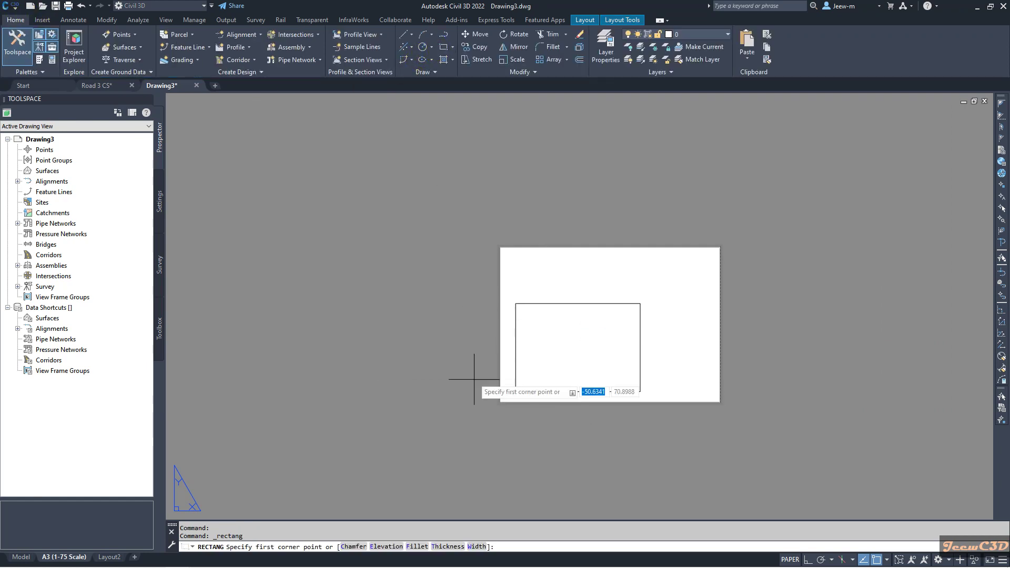
scroll(494, 396, up, 2)
scroll(495, 397, up, 2)
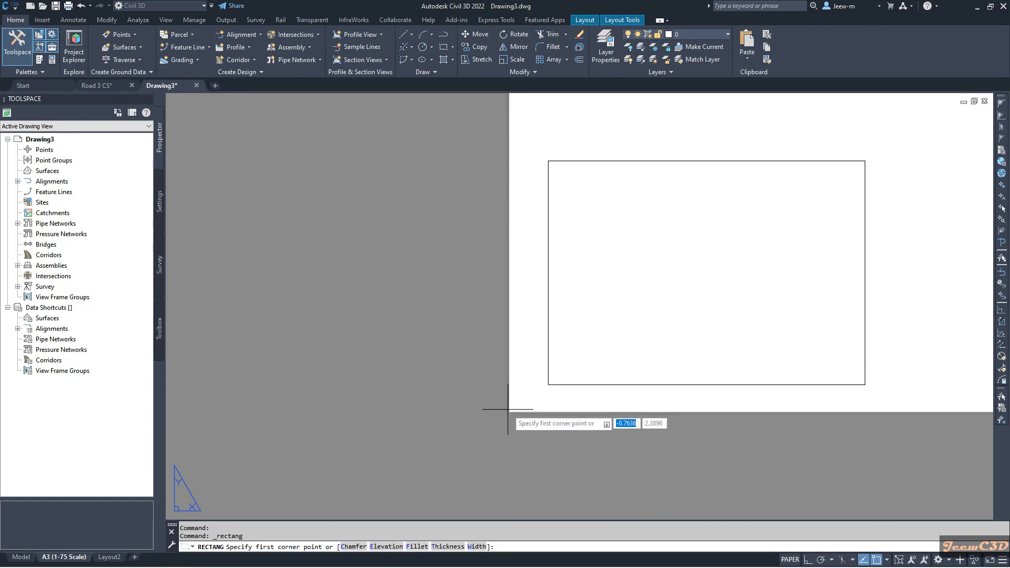
text(0)
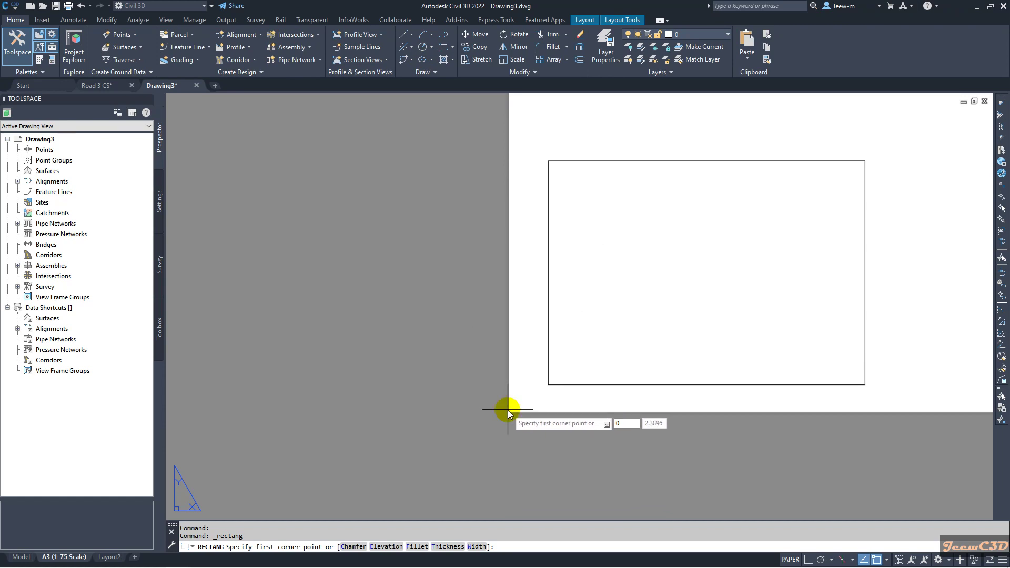
text(0)
key(Tab)
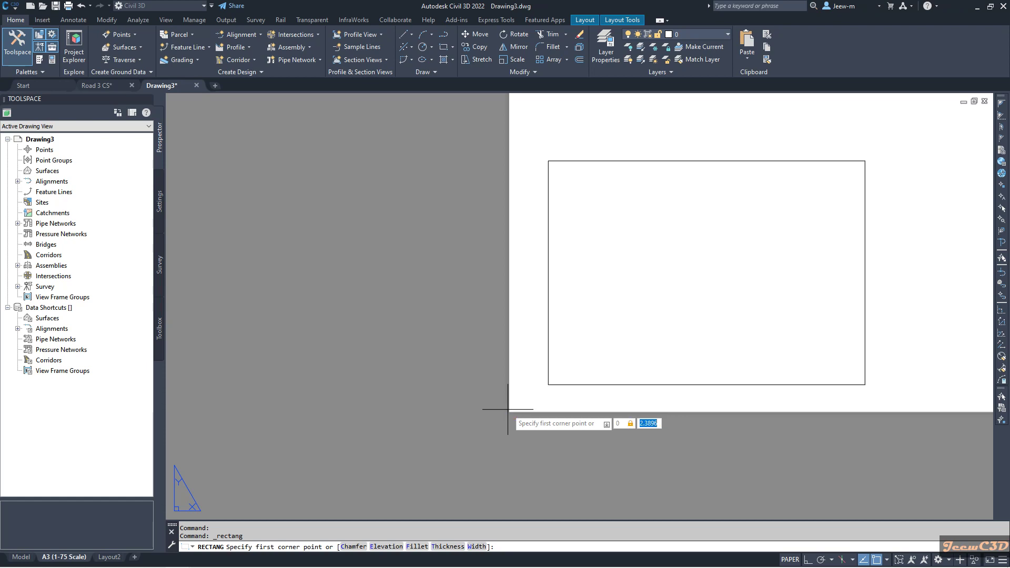
text(0)
key(Tab)
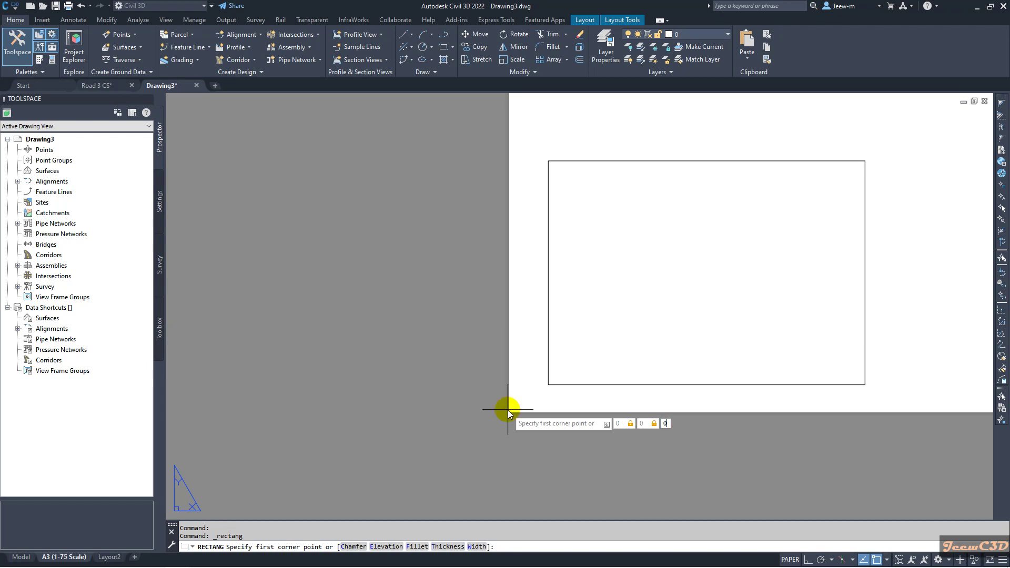
key(Return)
Complete the sheet rectangle with length 420 and width 297, placed over the paper area.
scroll(609, 350, down, 3)
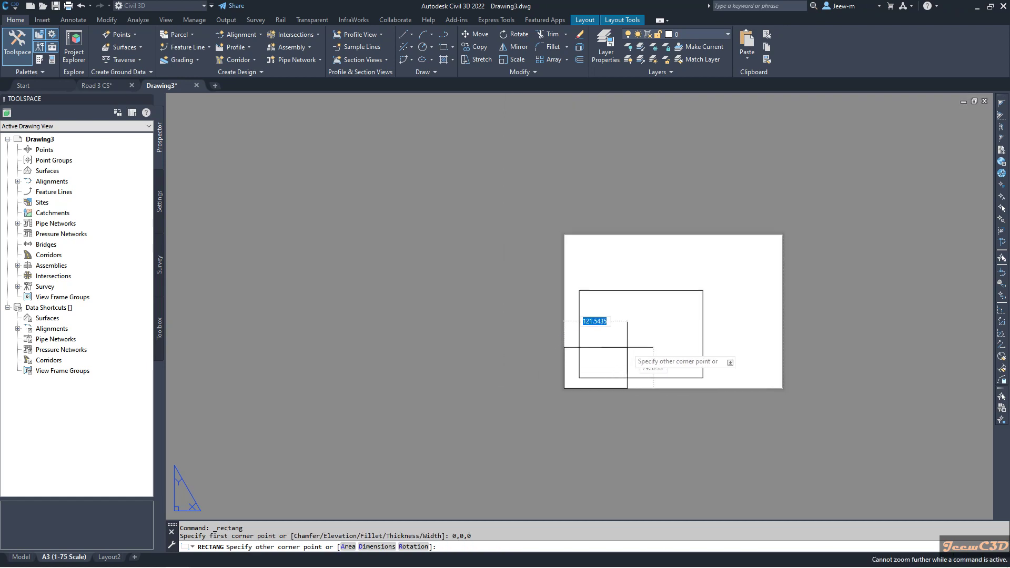
middle_drag(706, 298, 626, 309)
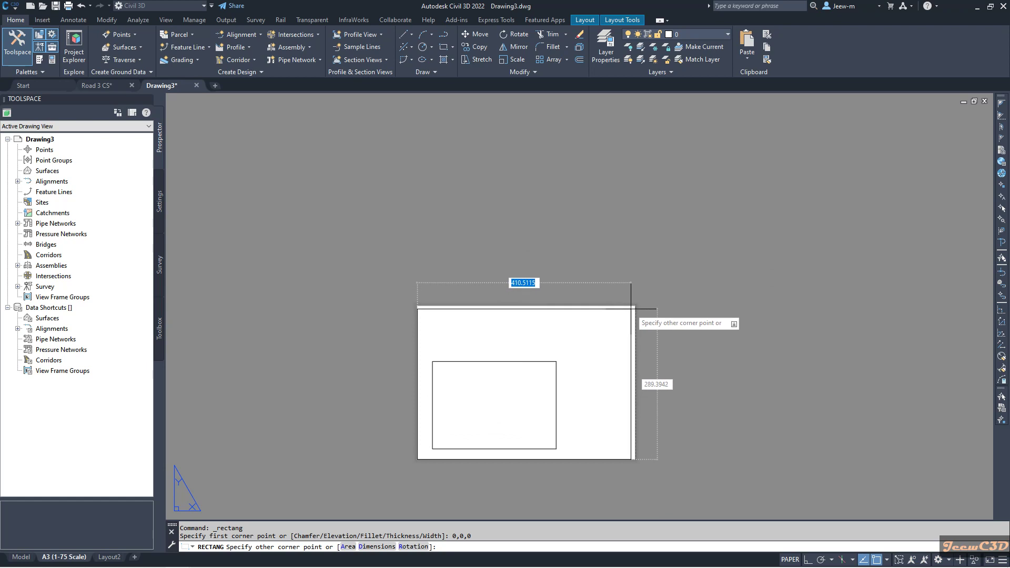
click(376, 547)
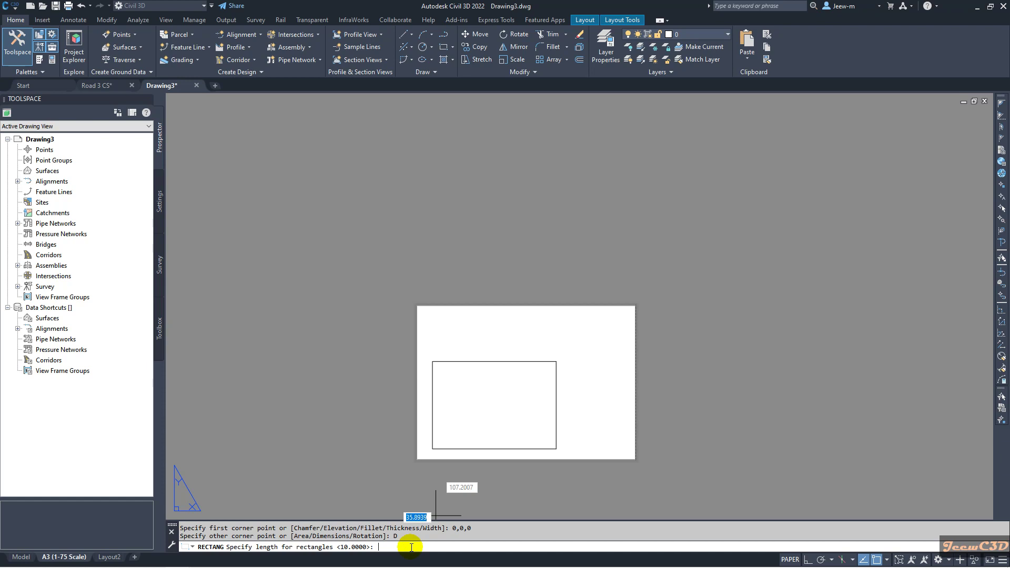
key(Return)
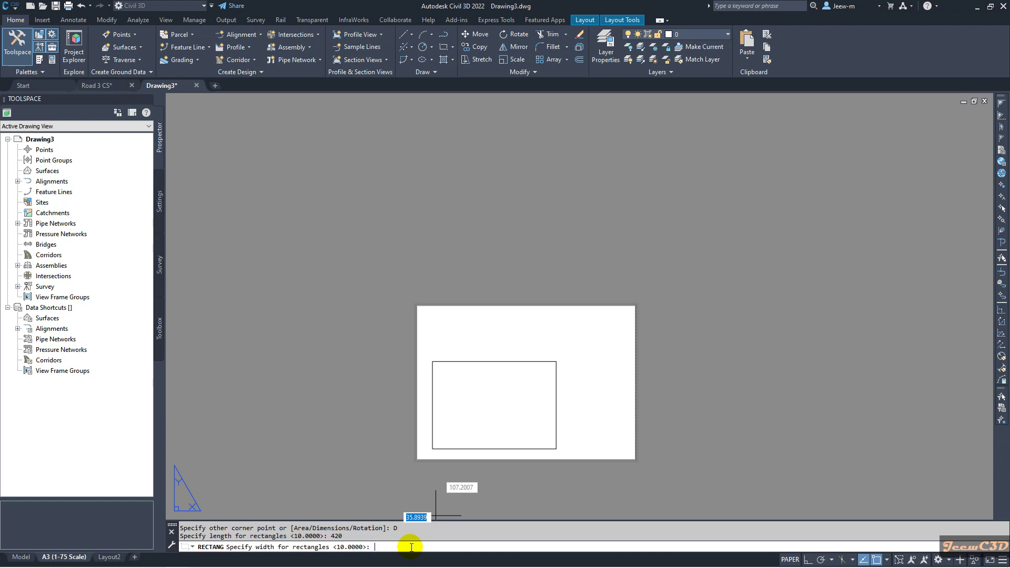
text(297)
key(Return)
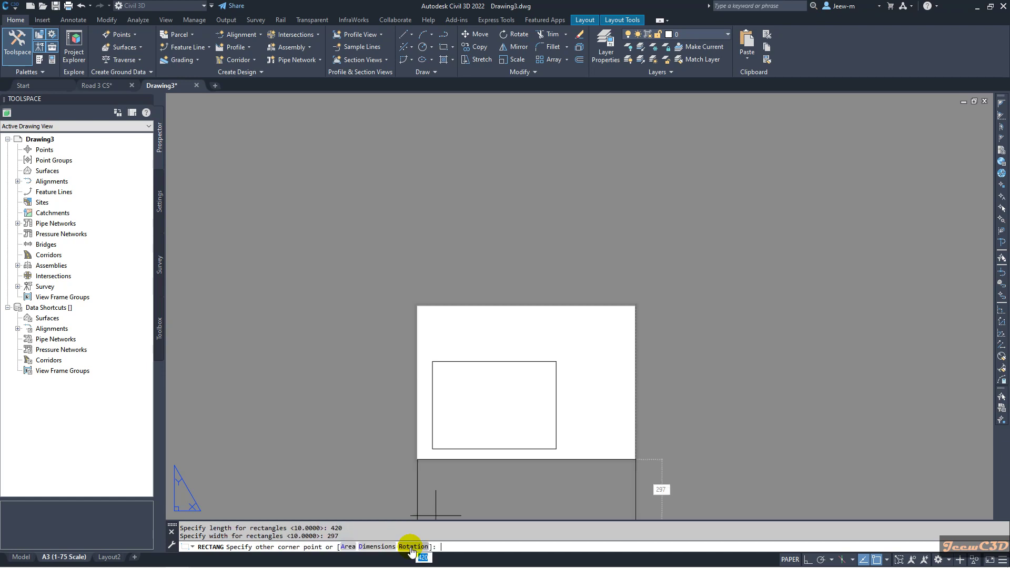
click(650, 276)
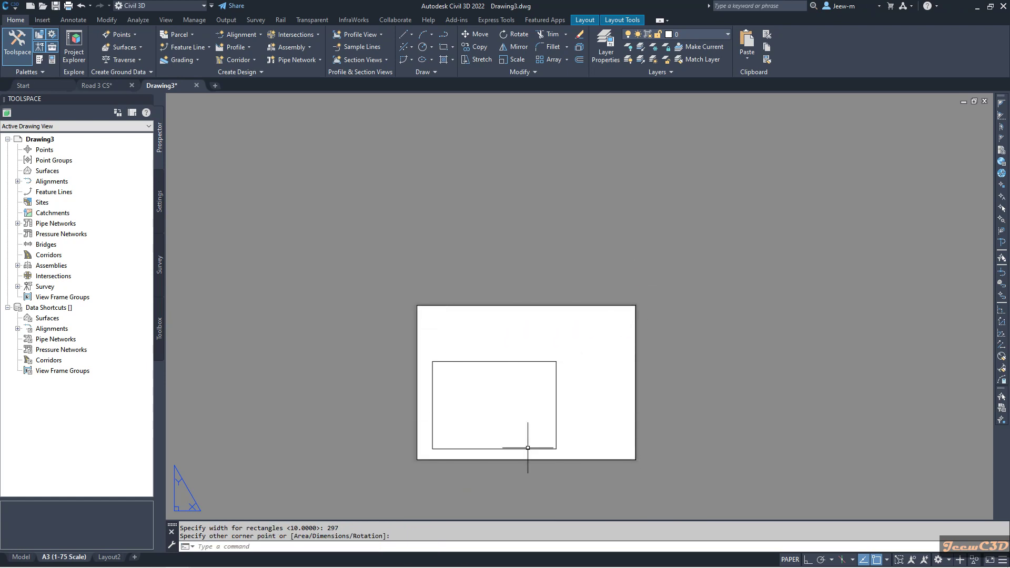
Offset the sheet rectangle inward by 10 to form the inner border.
scroll(546, 266, down, 1)
scroll(408, 251, up, 3)
scroll(417, 277, down, 3)
middle_drag(417, 278, 428, 238)
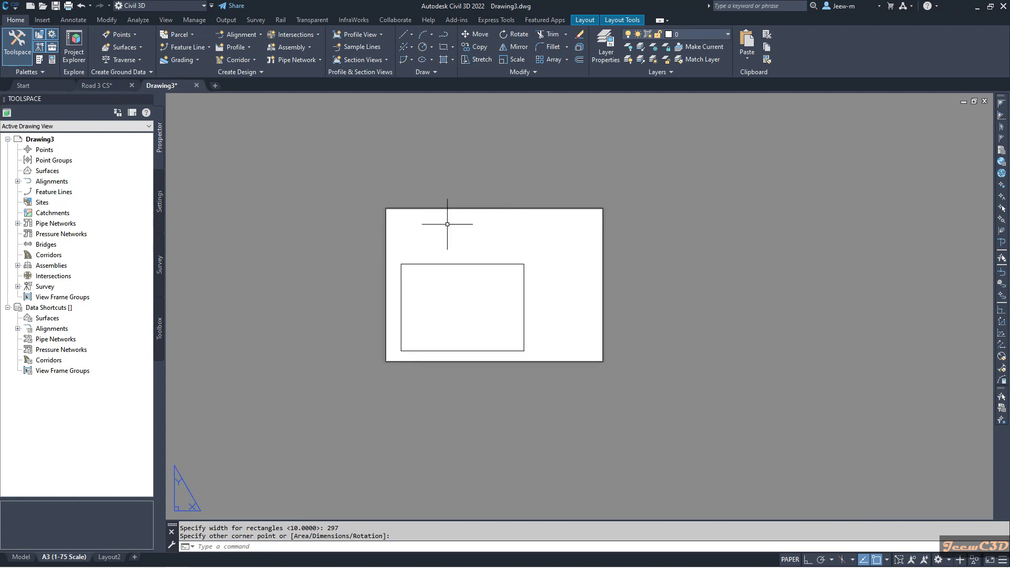
text(o)
key(Return)
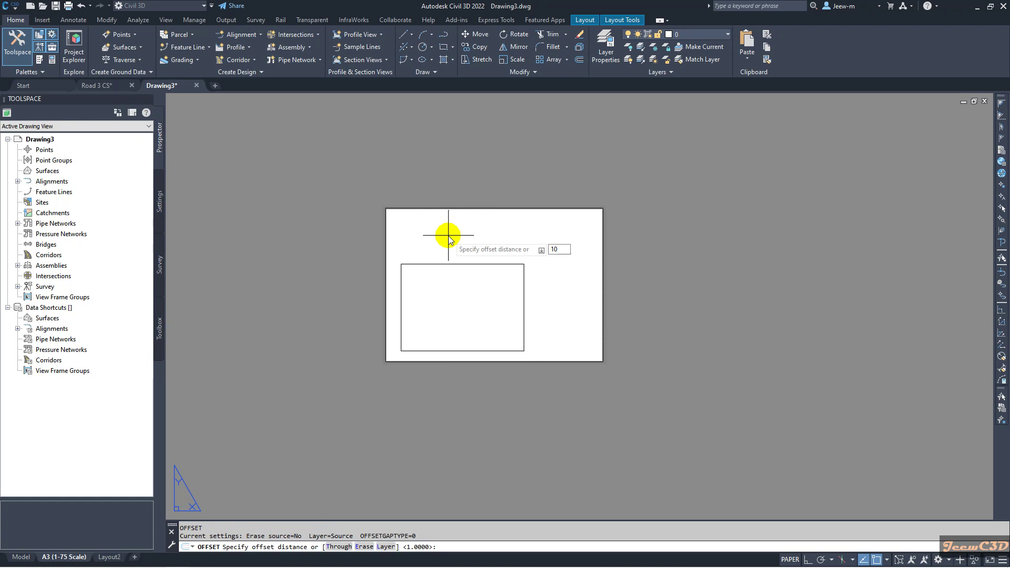
key(Return)
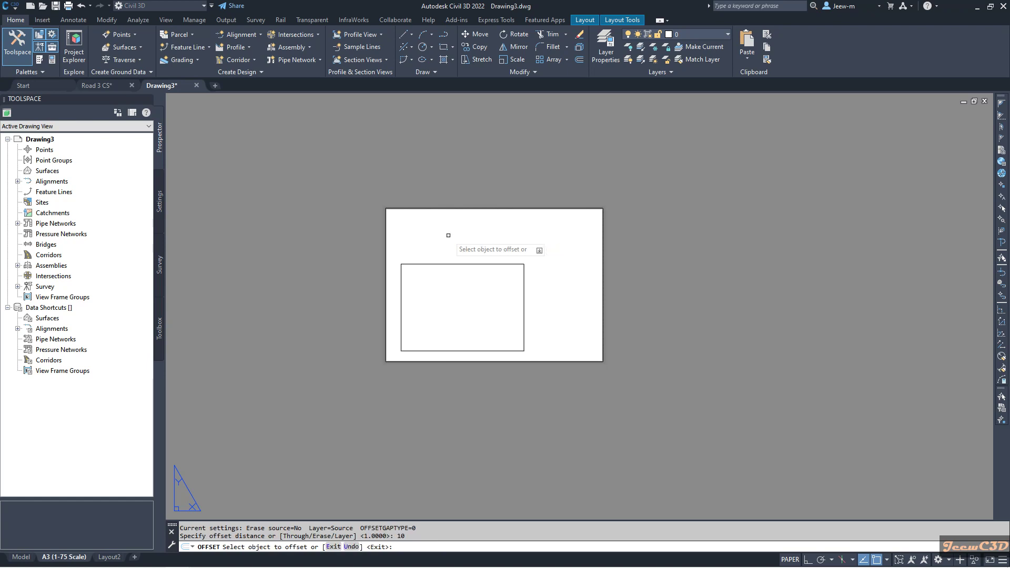
click(602, 229)
click(547, 230)
key(Escape)
Stretch the viewport's upper-left and lower-right corners to the matching corners of the inner border.
scroll(457, 249, up, 4)
scroll(597, 222, down, 2)
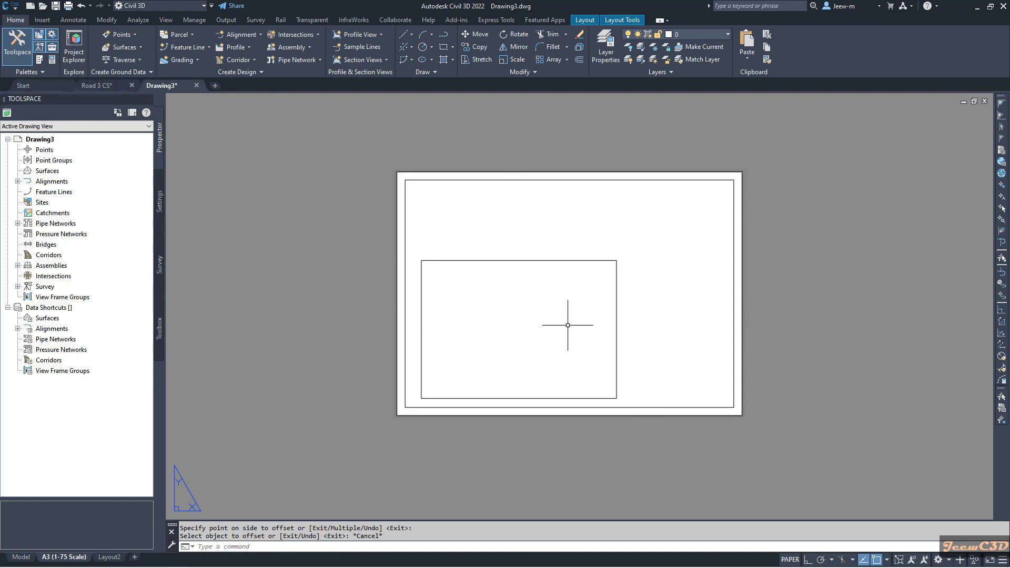
click(491, 261)
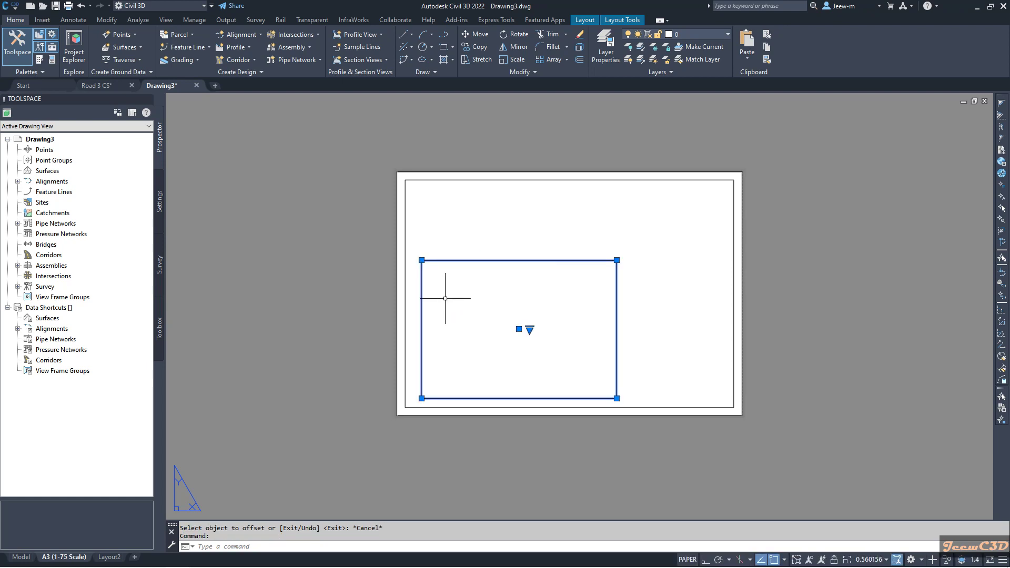
click(422, 260)
click(406, 184)
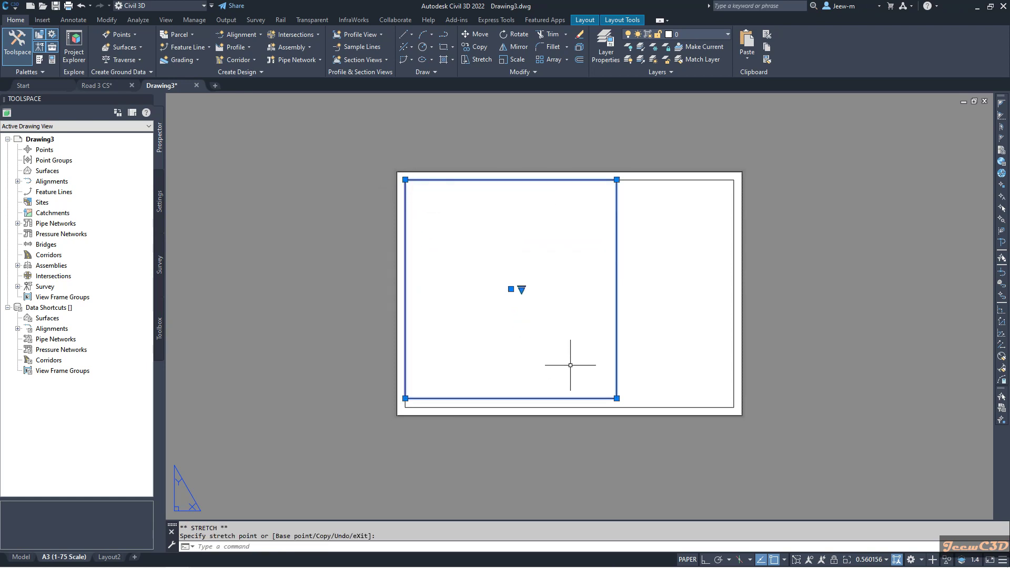
click(616, 398)
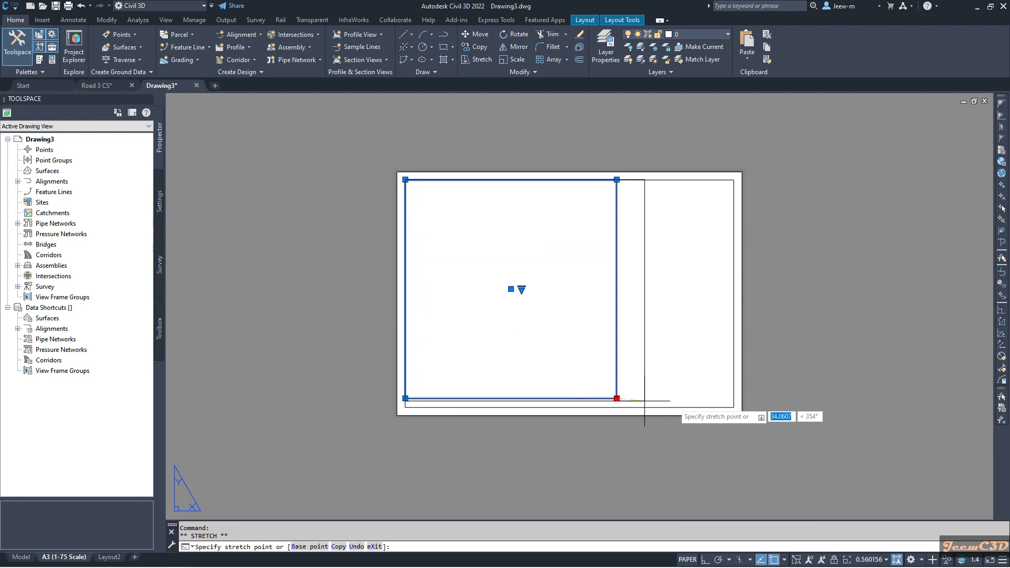
click(733, 406)
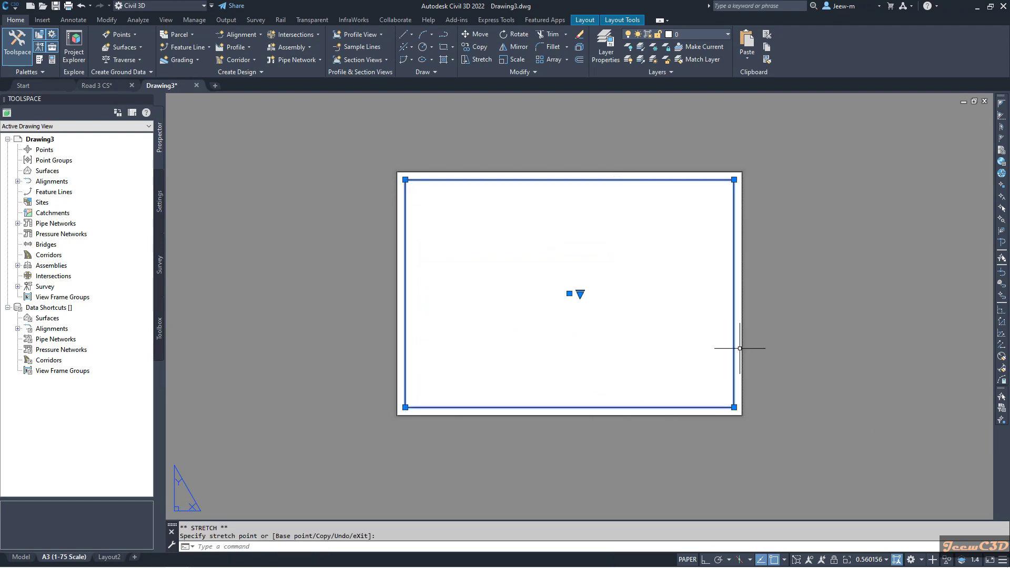
Raise the viewport's lower edge with a Nearest snap on the inner border's side, making the viewport about 208 mm high.
click(734, 407)
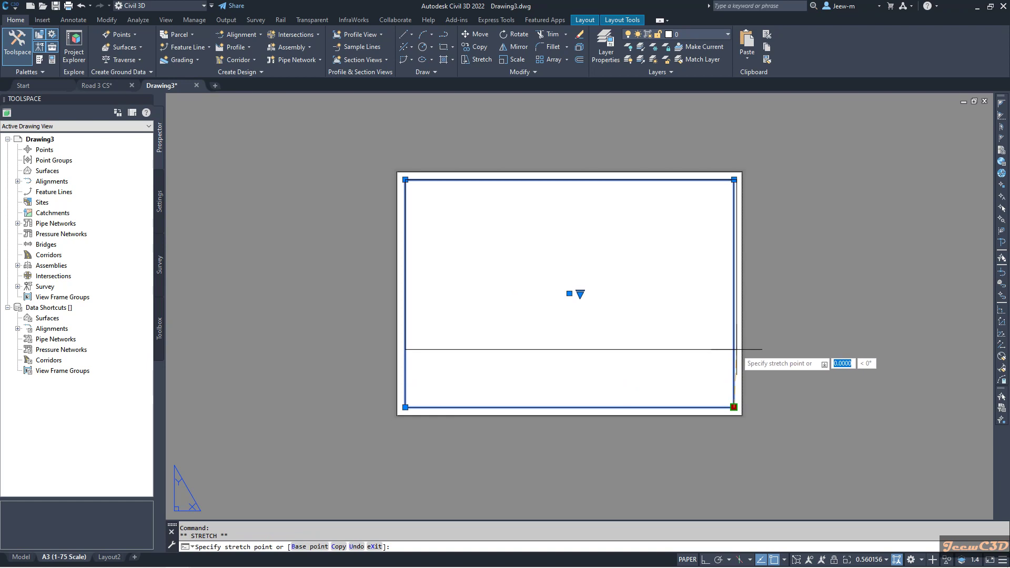
scroll(734, 344, up, 4)
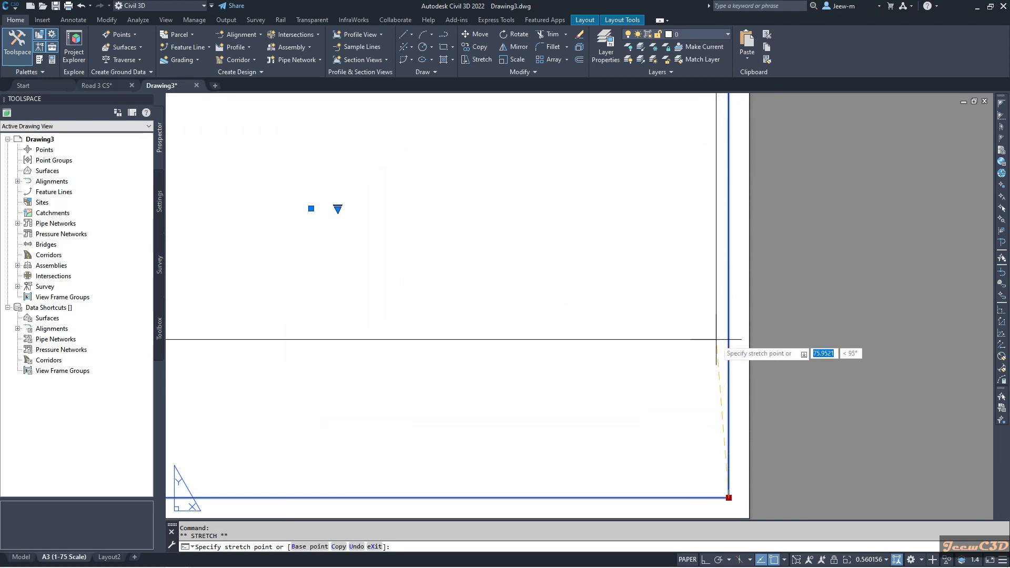
shift+right_click(716, 340)
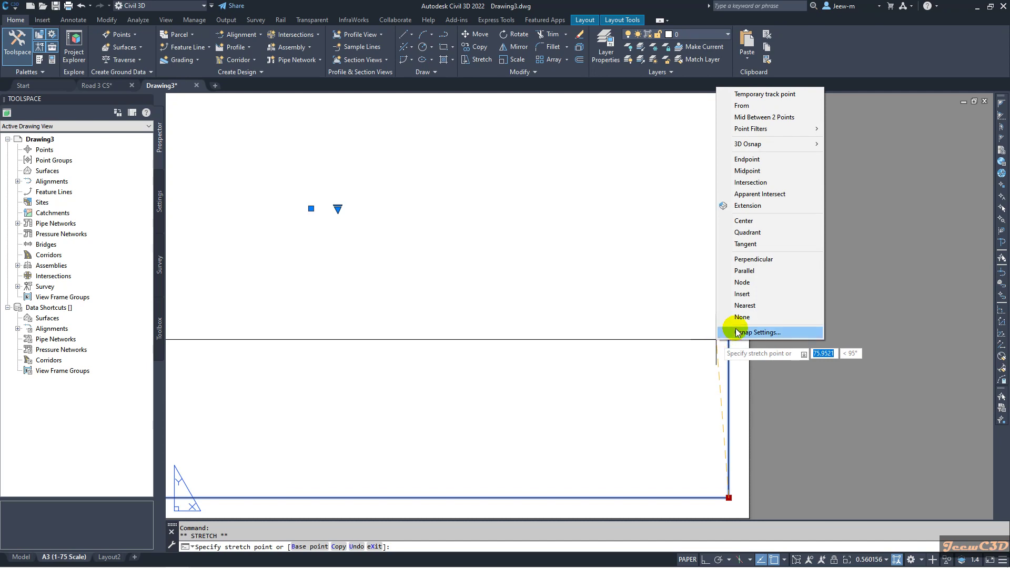
click(757, 305)
scroll(731, 326, down, 5)
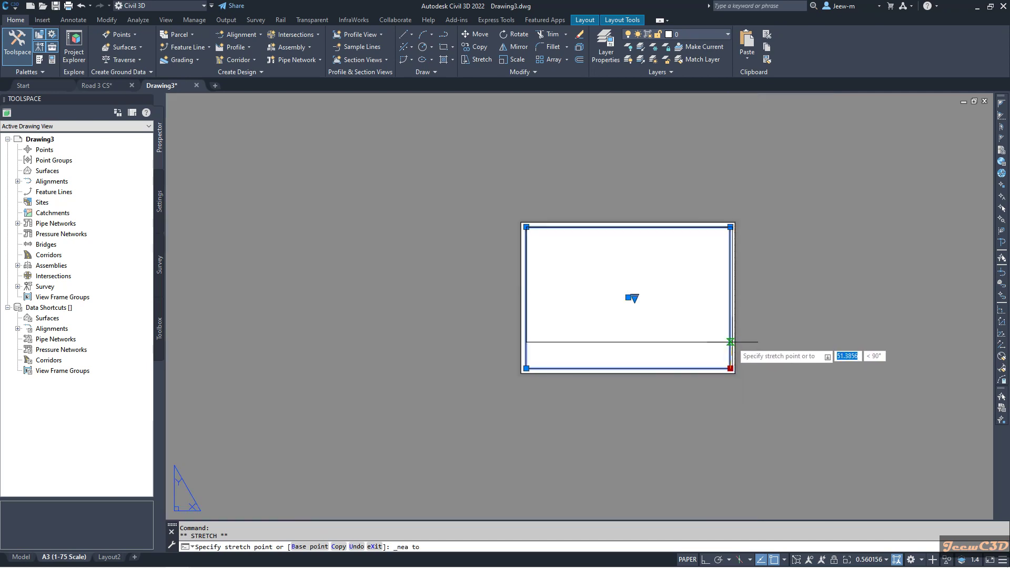
scroll(731, 331, up, 4)
click(724, 320)
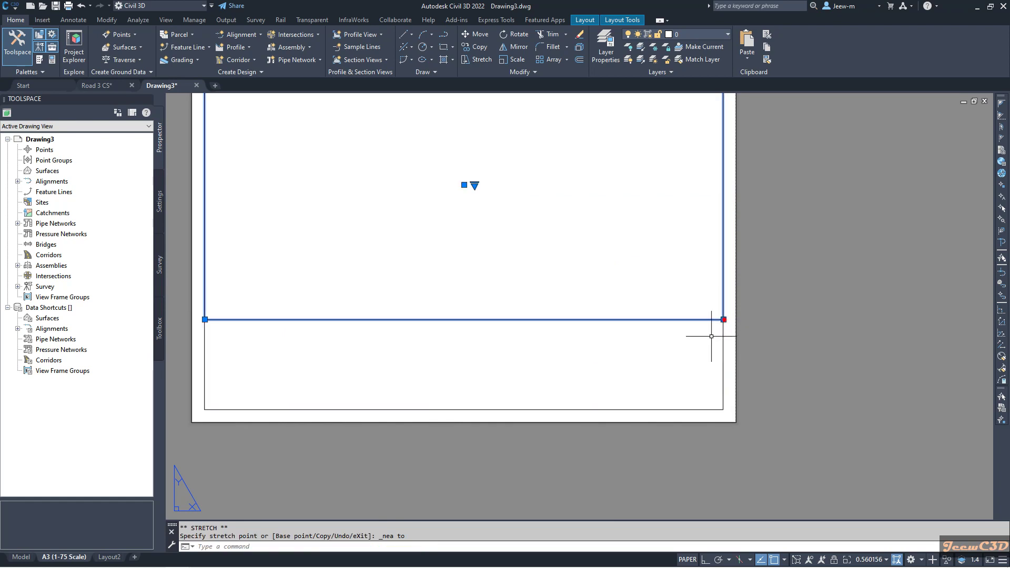
scroll(632, 371, down, 4)
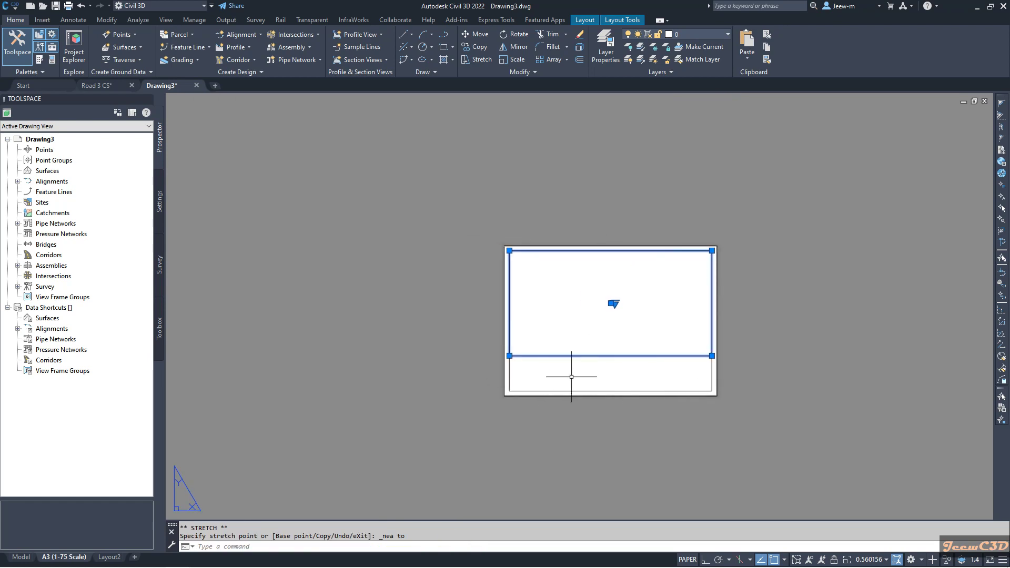
key(Escape)
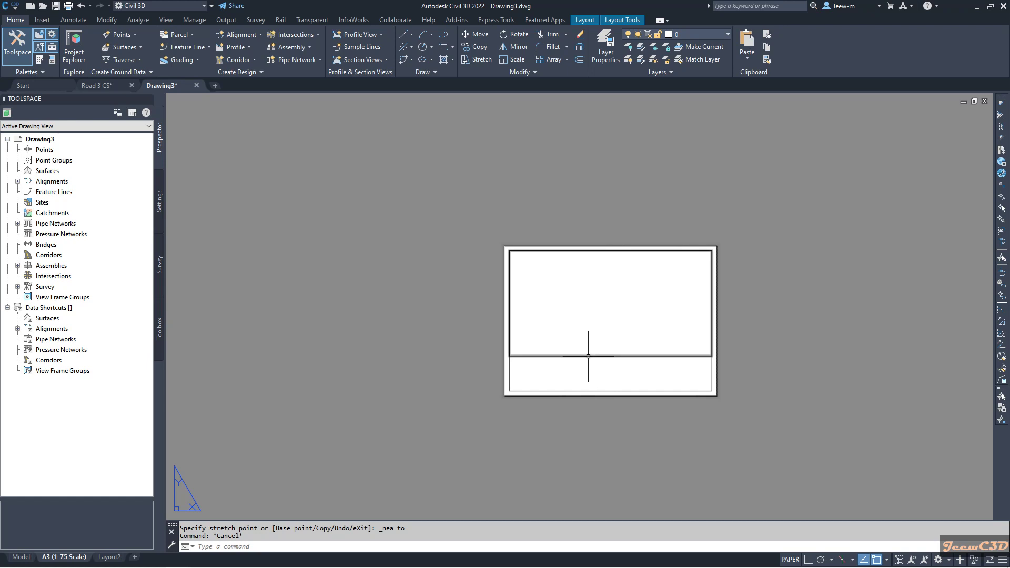
Set the standard scale of the layout viewport to 1:100 in its properties.
click(588, 356)
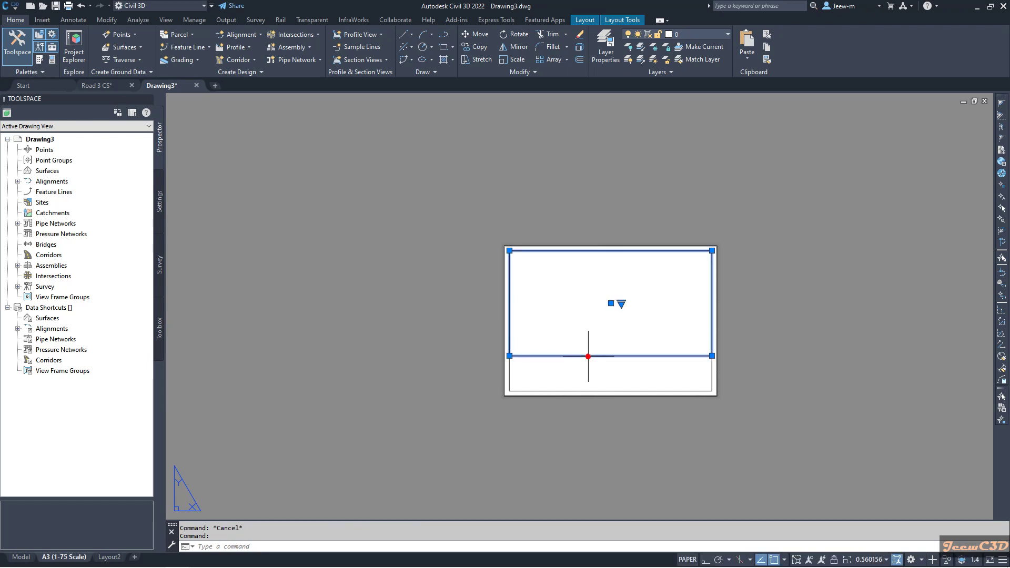
right_click(376, 307)
click(425, 393)
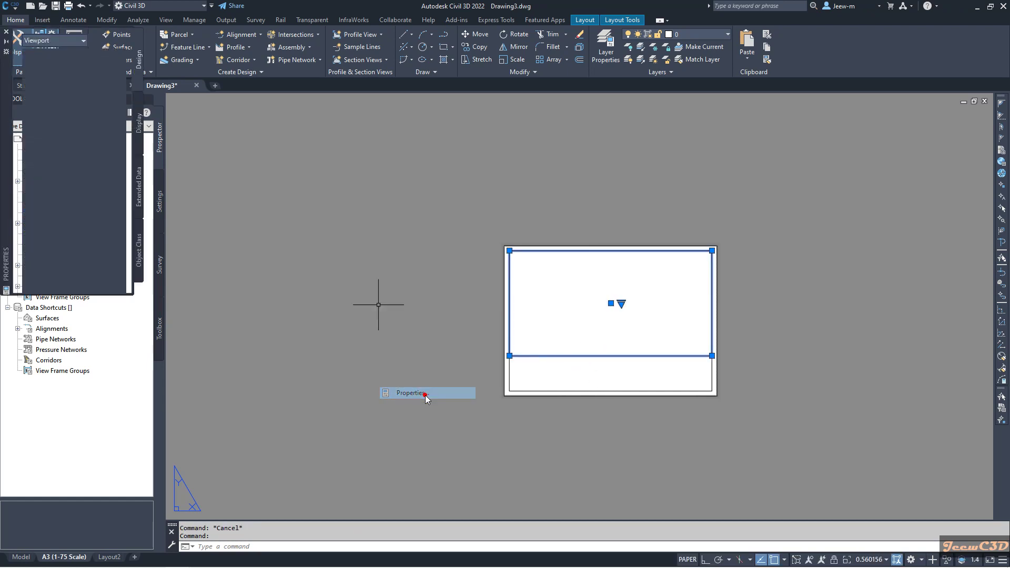
click(99, 261)
click(99, 262)
scroll(103, 275, down, 4)
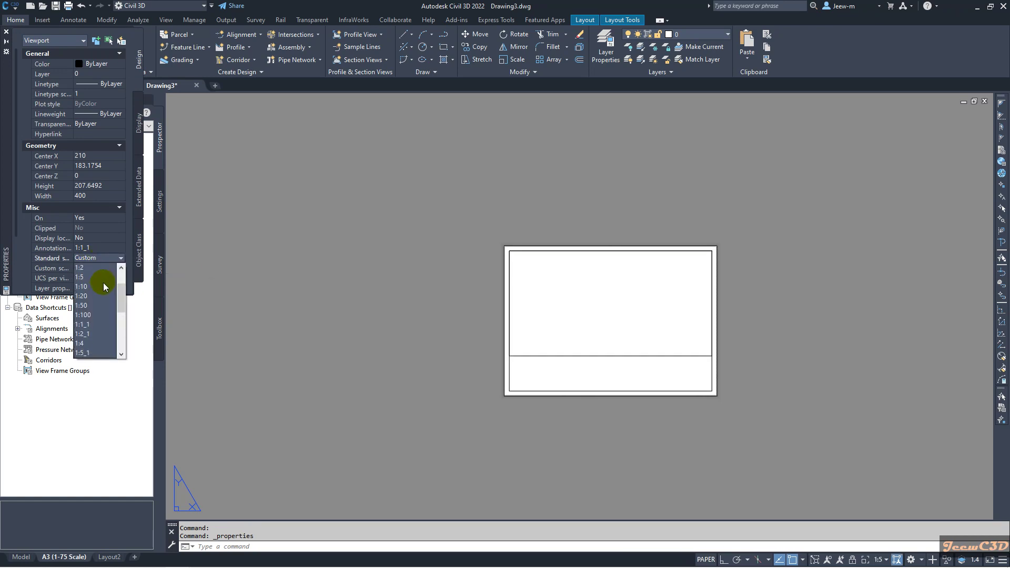
scroll(109, 307, up, 2)
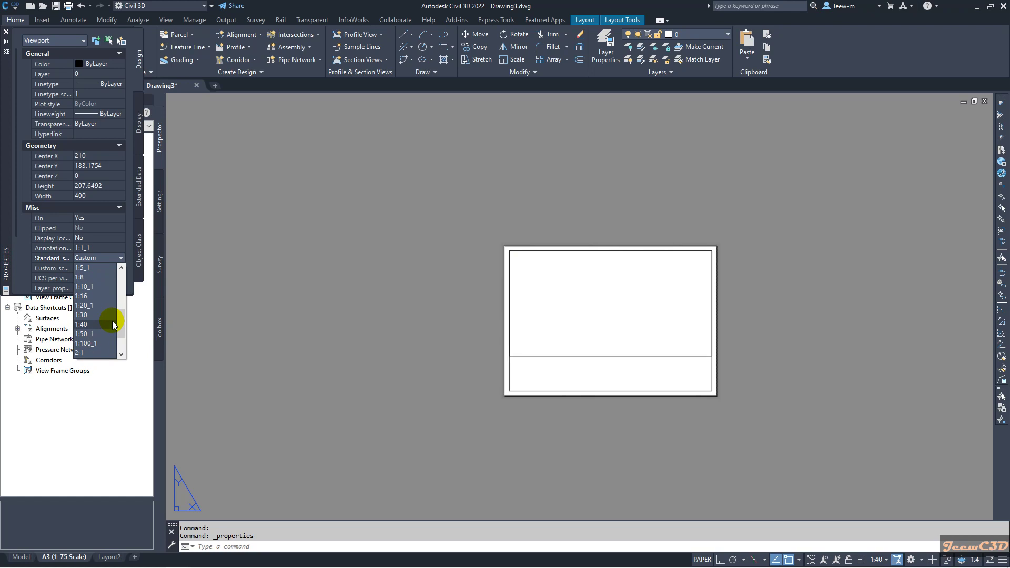
drag(120, 311, 122, 300)
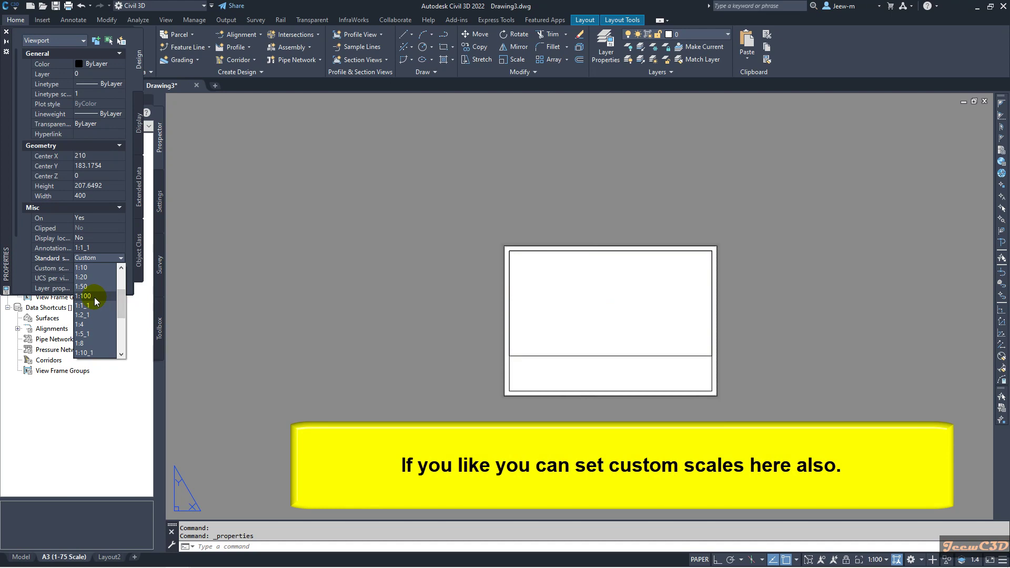
click(93, 296)
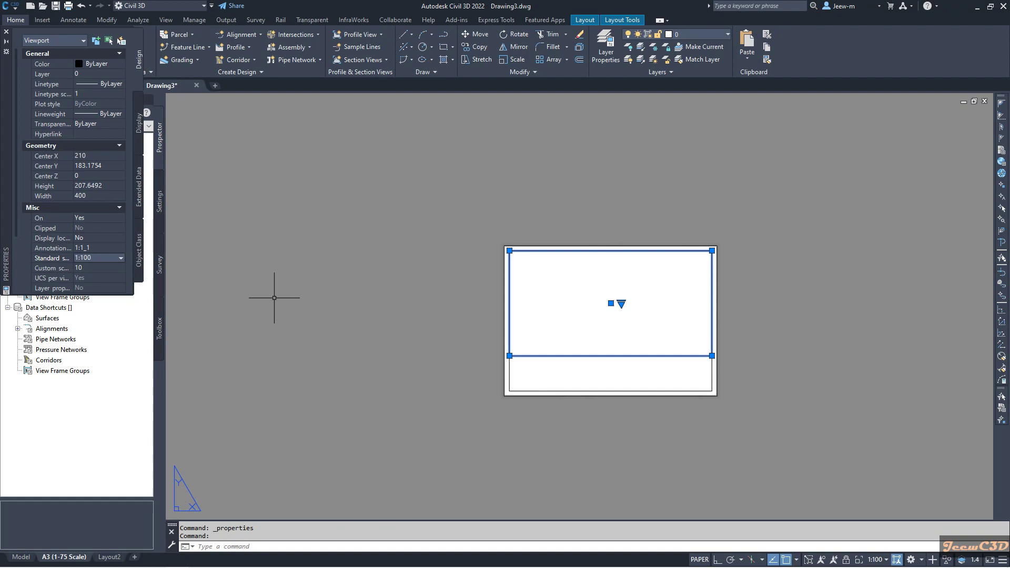
key(Escape)
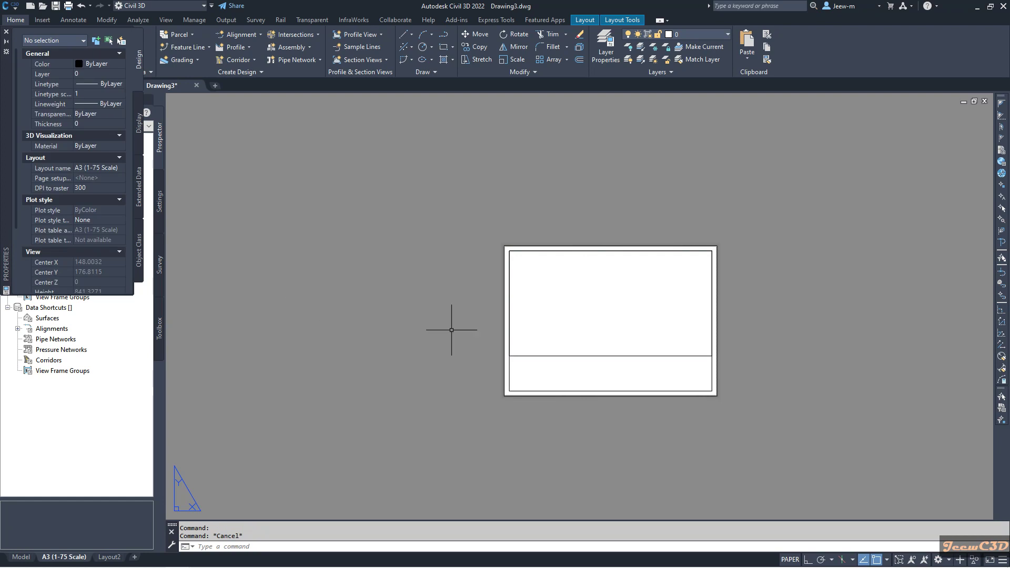
Close the viewport's properties and lock the 1:100 layout viewport.
click(544, 356)
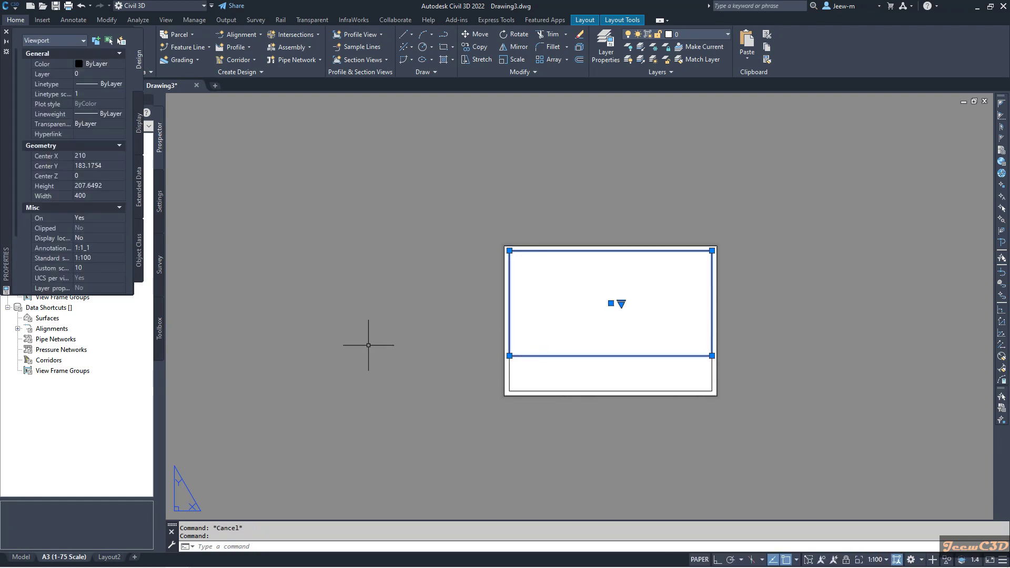
click(7, 31)
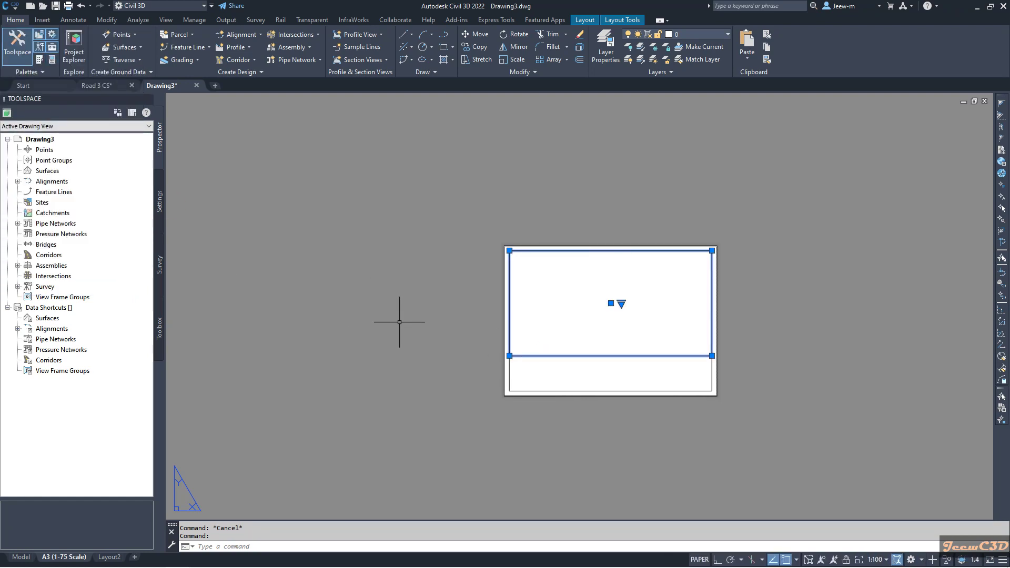
click(876, 530)
click(853, 560)
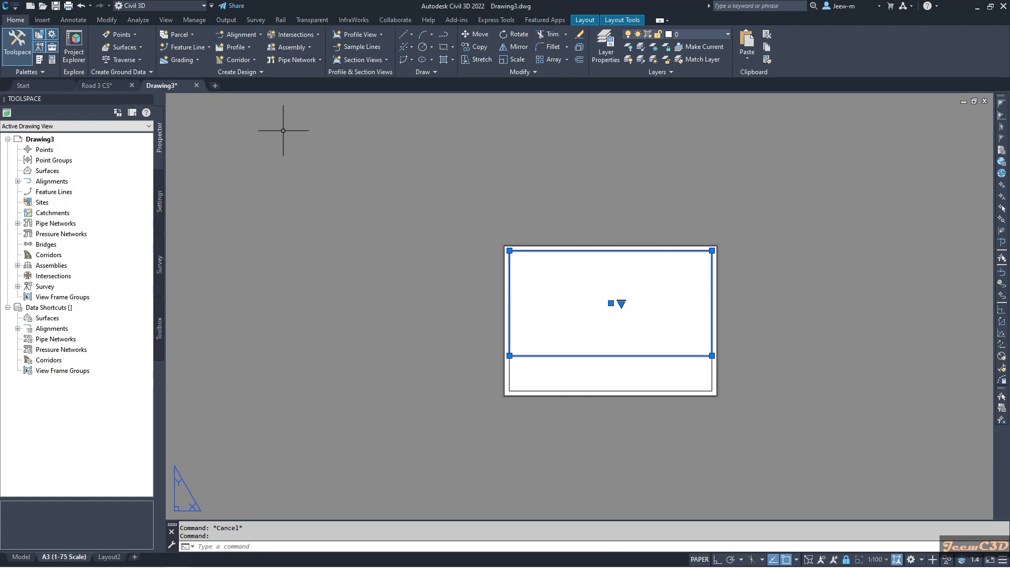
Save the drawing as a drawing template named Section (1-100 Scale) in the Plan Production folder.
click(5, 7)
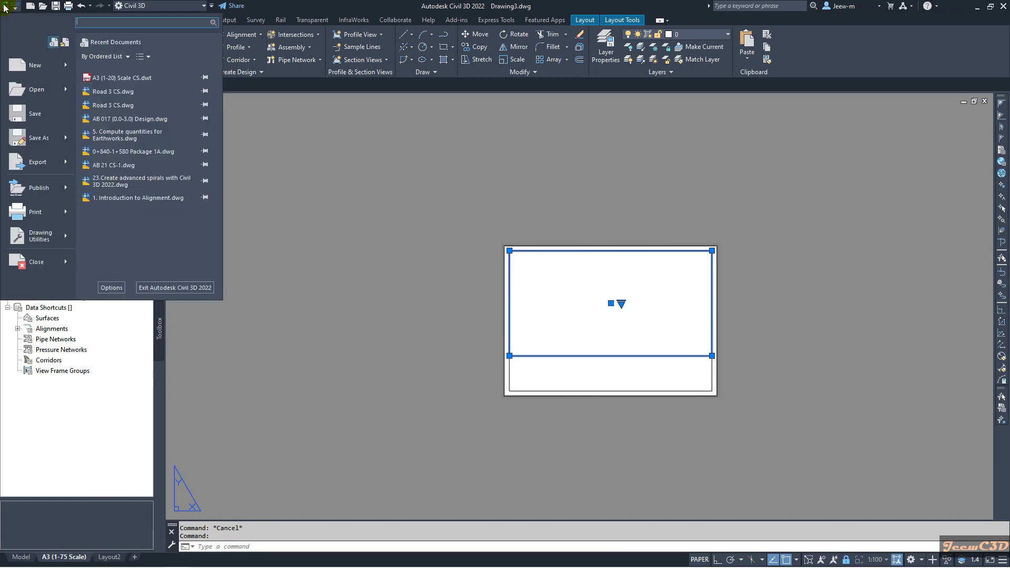
mouse_move(31, 145)
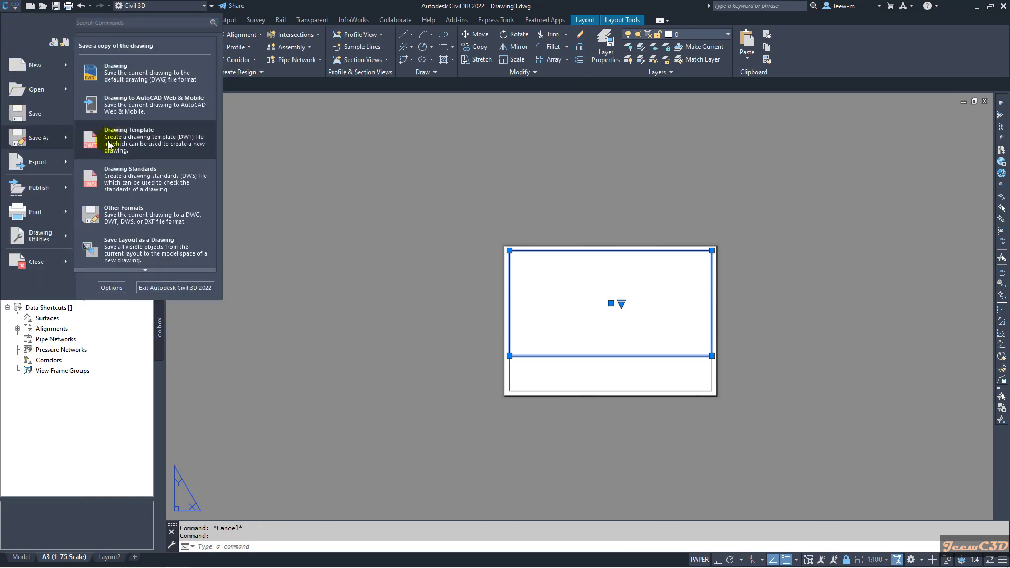
click(130, 143)
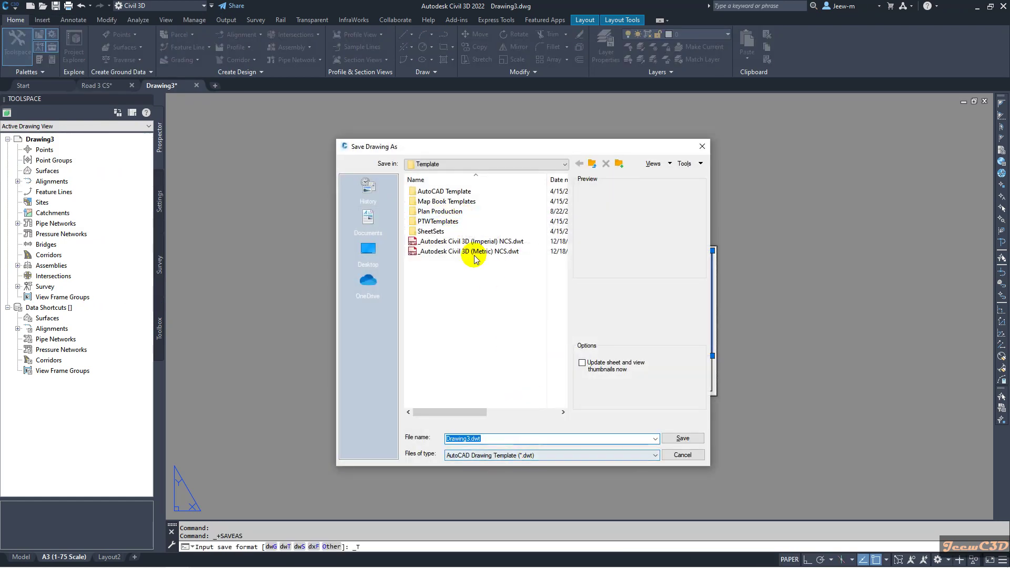
click(444, 213)
double_click(443, 213)
double_click(476, 440)
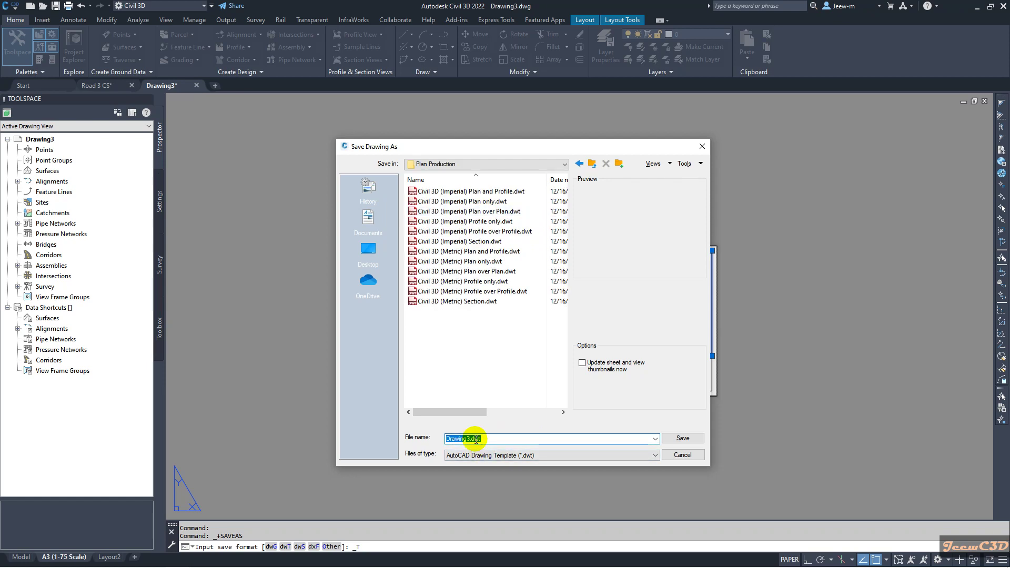
text(CS)
key(BackSpace)
key(BackSpace)
text(Section (1-100 Scale)
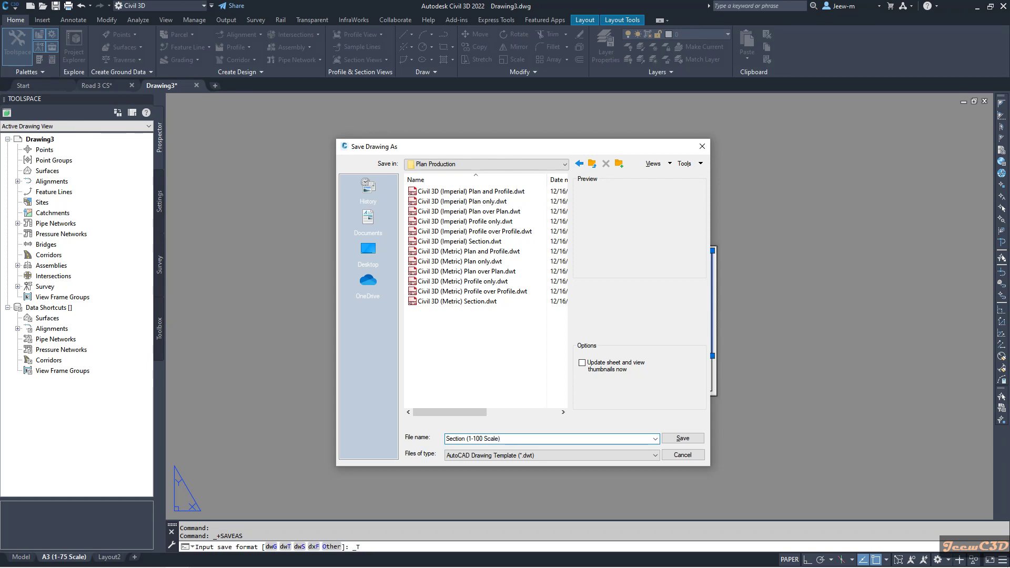
click(670, 439)
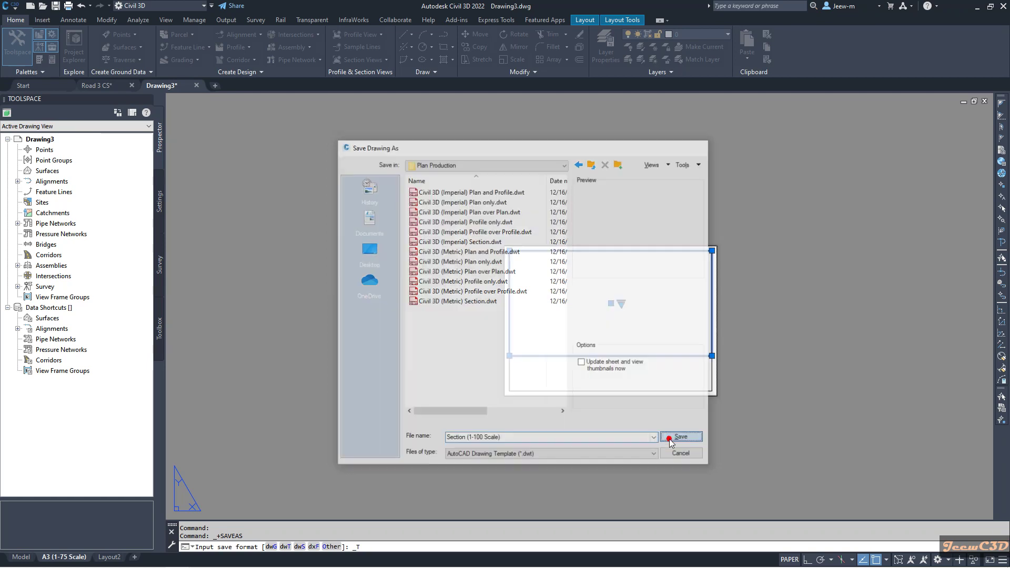
click(198, 108)
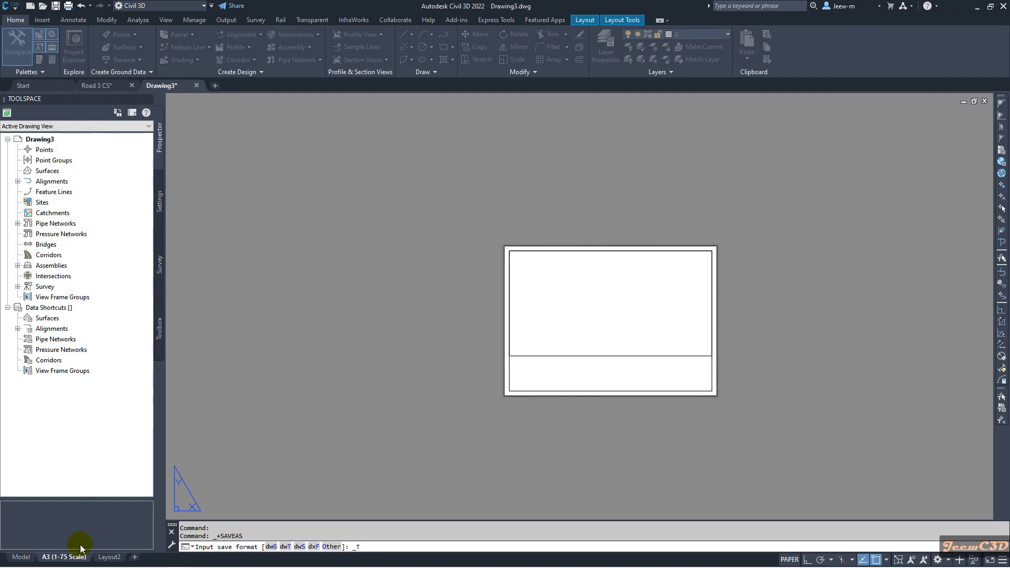
Rename the A3 (1-75 Scale) layout to A3 (1-100 Scale).
right_click(67, 556)
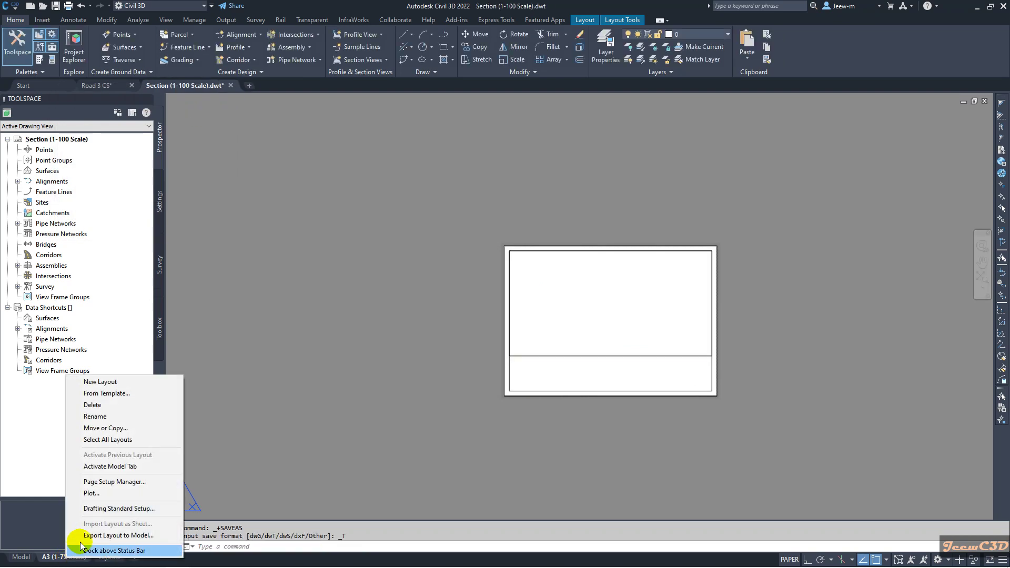
click(94, 416)
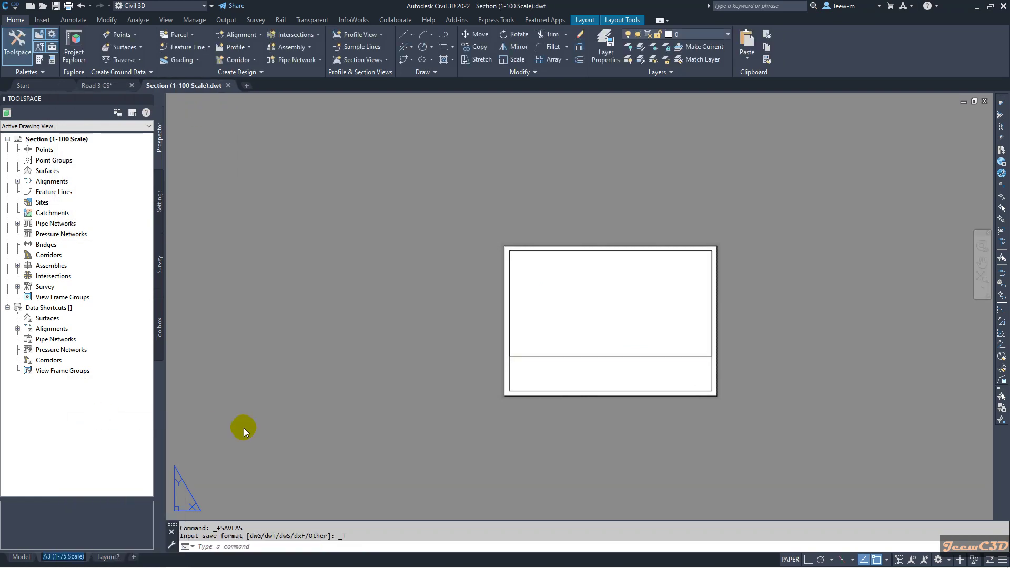
click(88, 547)
right_click(67, 557)
click(103, 414)
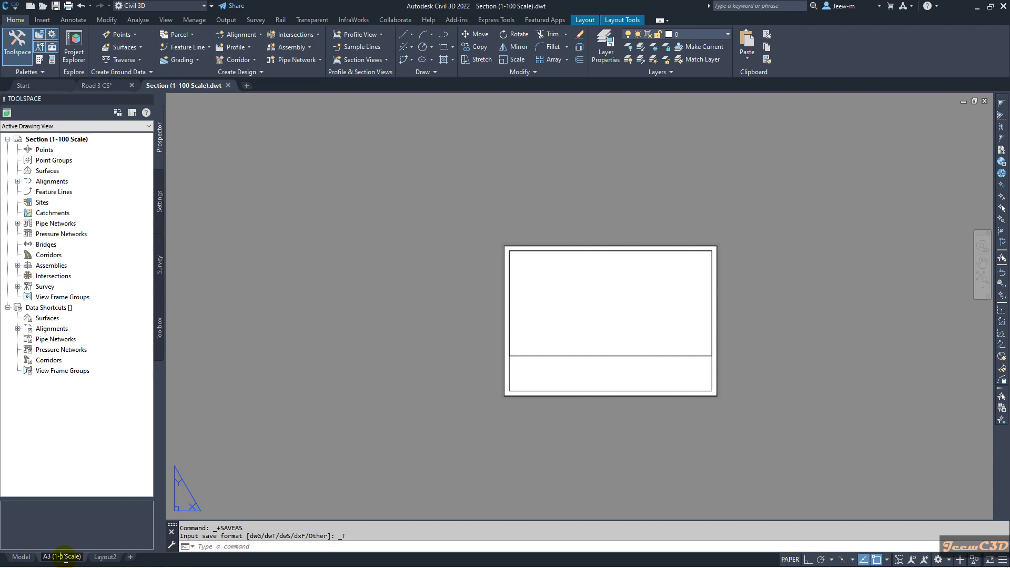
key(Return)
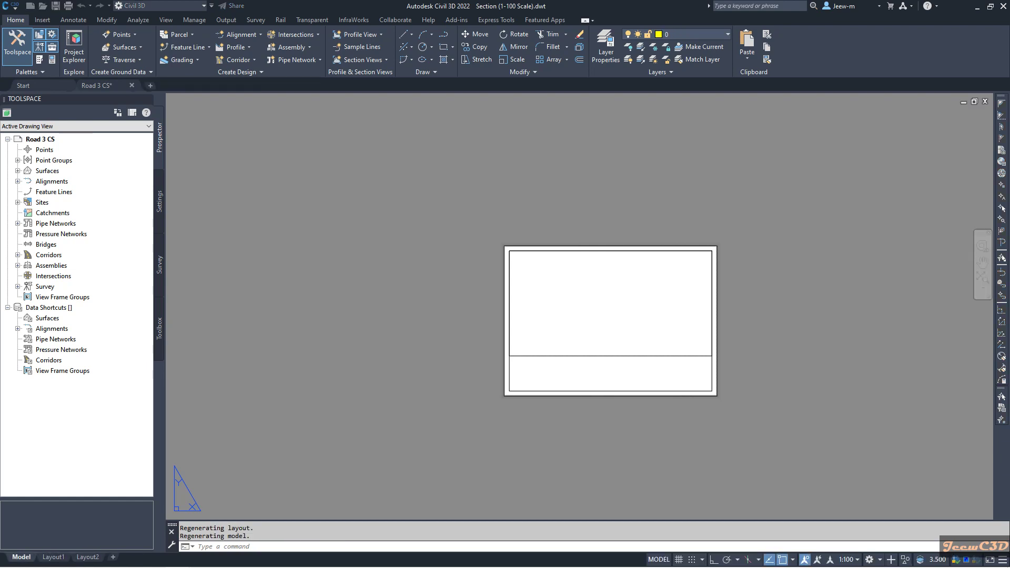
click(492, 408)
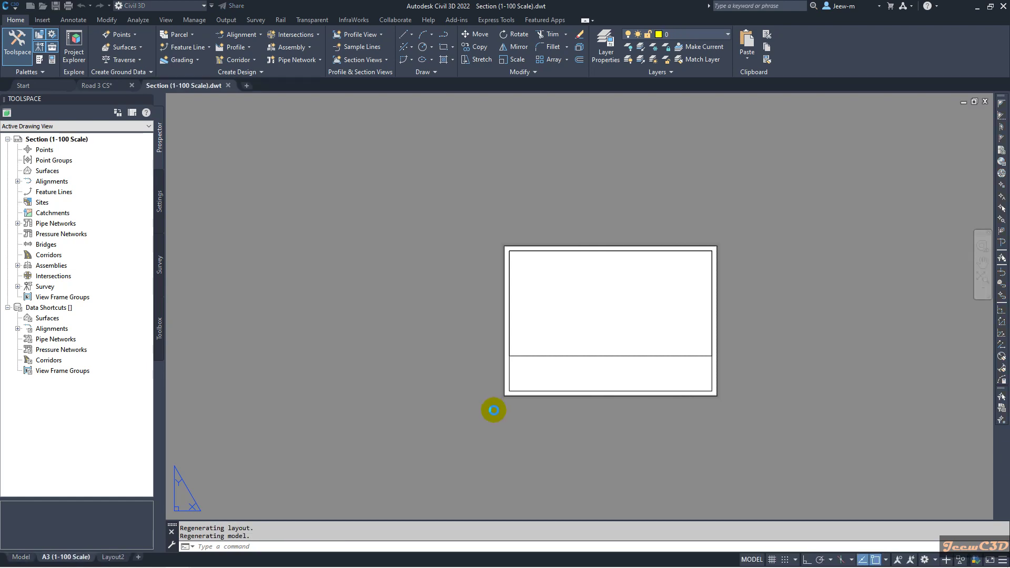
Set the layout viewport's Viewport Type property to Section.
double_click(540, 355)
right_click(344, 267)
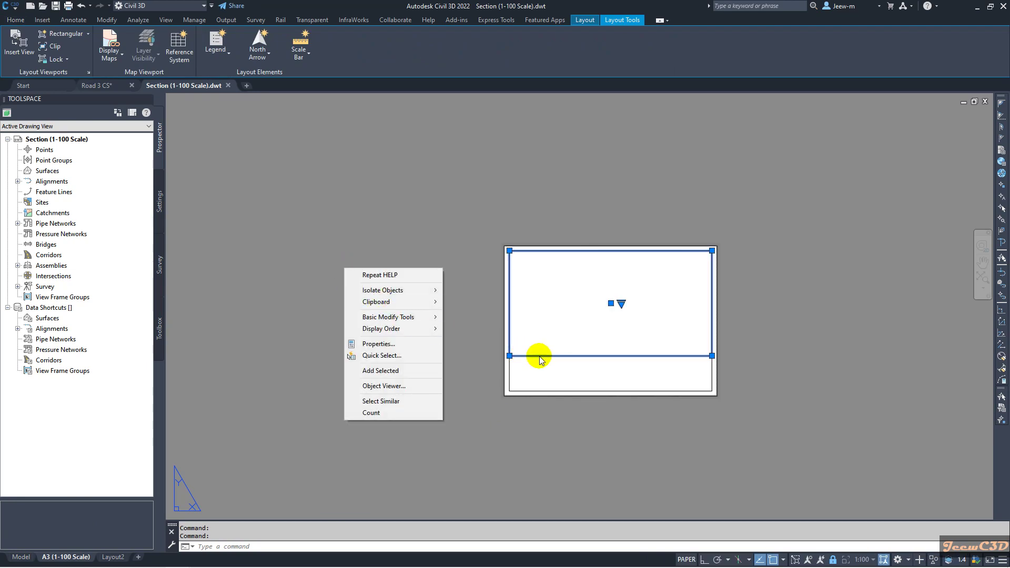
click(419, 352)
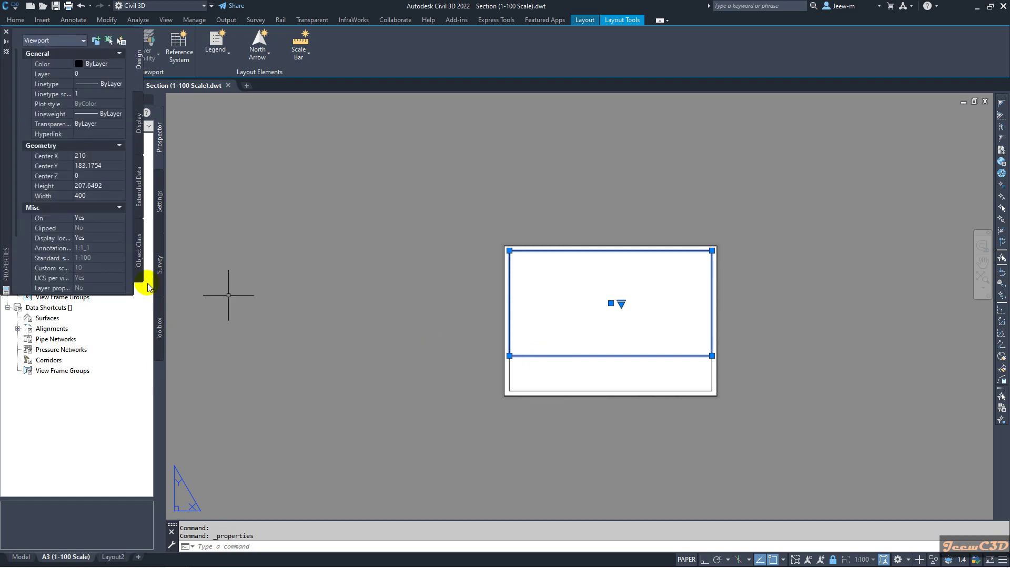
scroll(90, 260, down, 5)
click(97, 269)
click(101, 271)
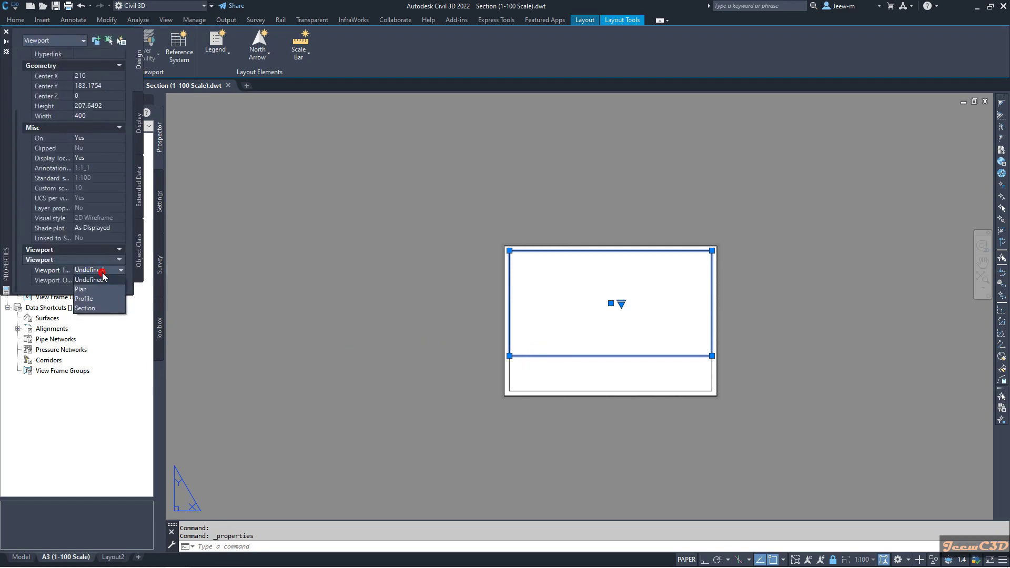
click(91, 308)
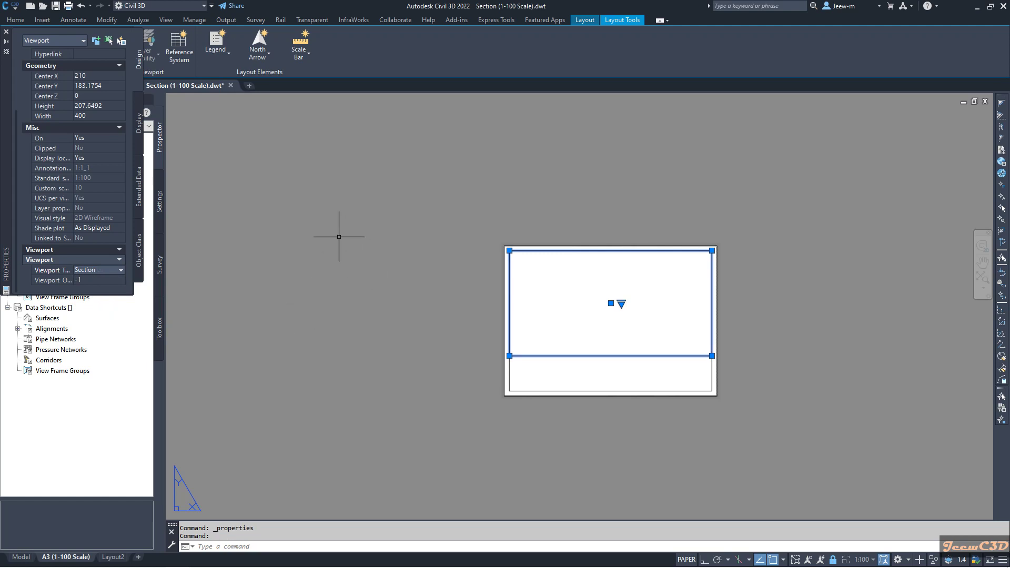
Deselect the viewport and close the template drawing with its changes saved, returning to the Road 3 CS drawing.
key(Escape)
key(Escape)
key(ctrl+F4)
click(472, 316)
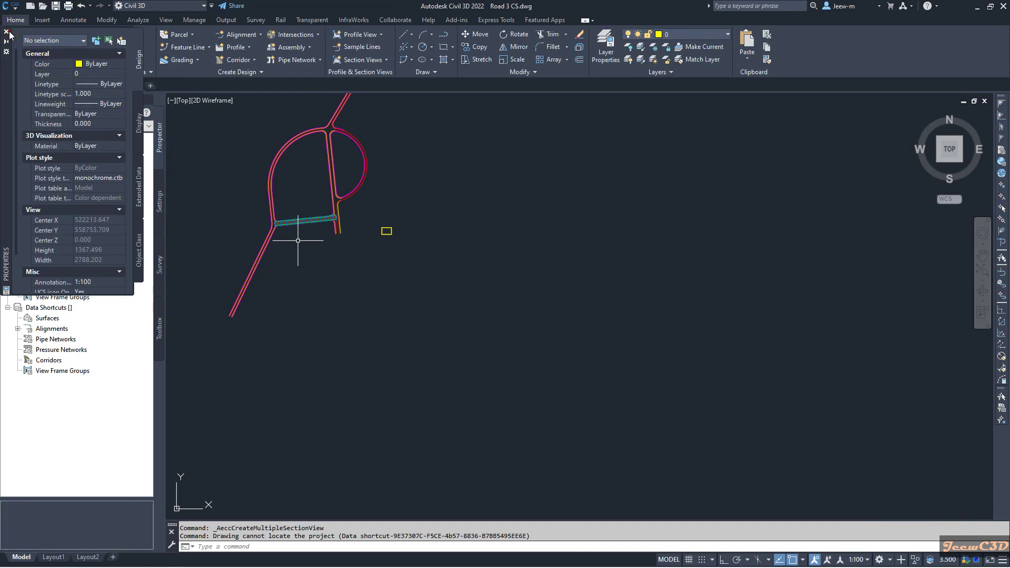
Start creating multiple section views for Road 3, using the A3 (1-100 Scale) layout from Section (1-100 Scale).dwt as the production sheet template.
click(370, 60)
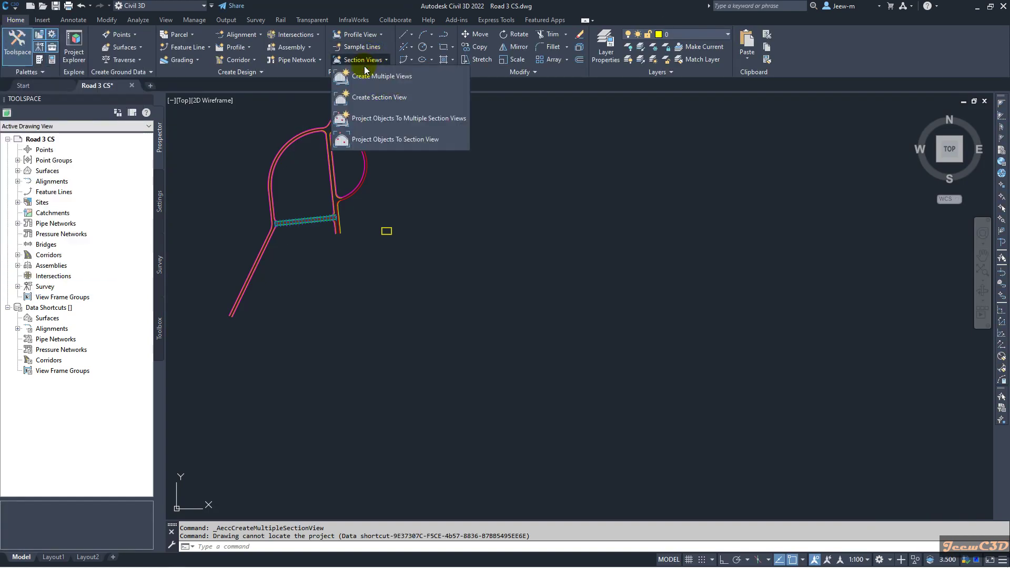
click(385, 77)
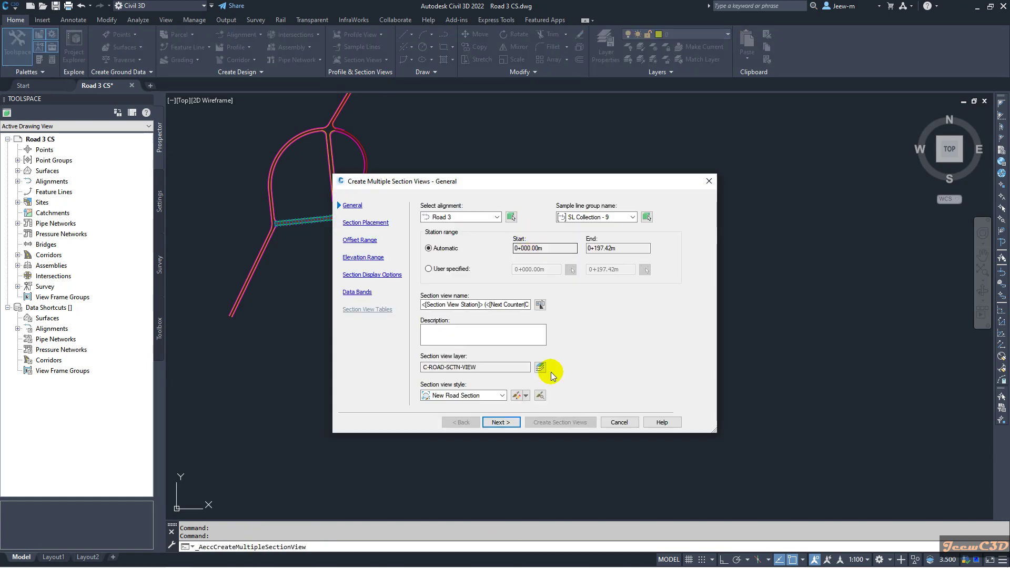
click(503, 423)
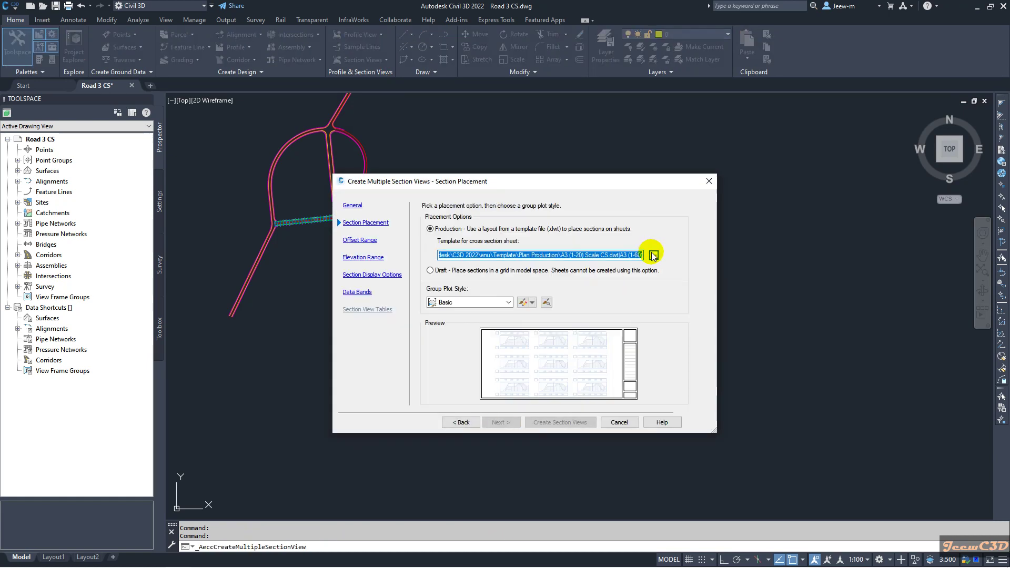
click(652, 255)
click(644, 273)
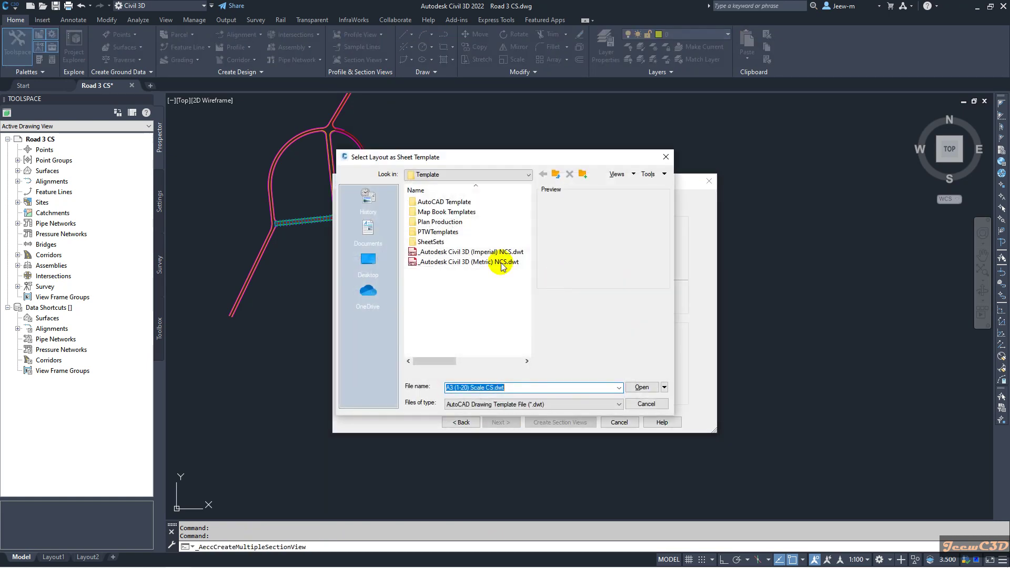
double_click(447, 221)
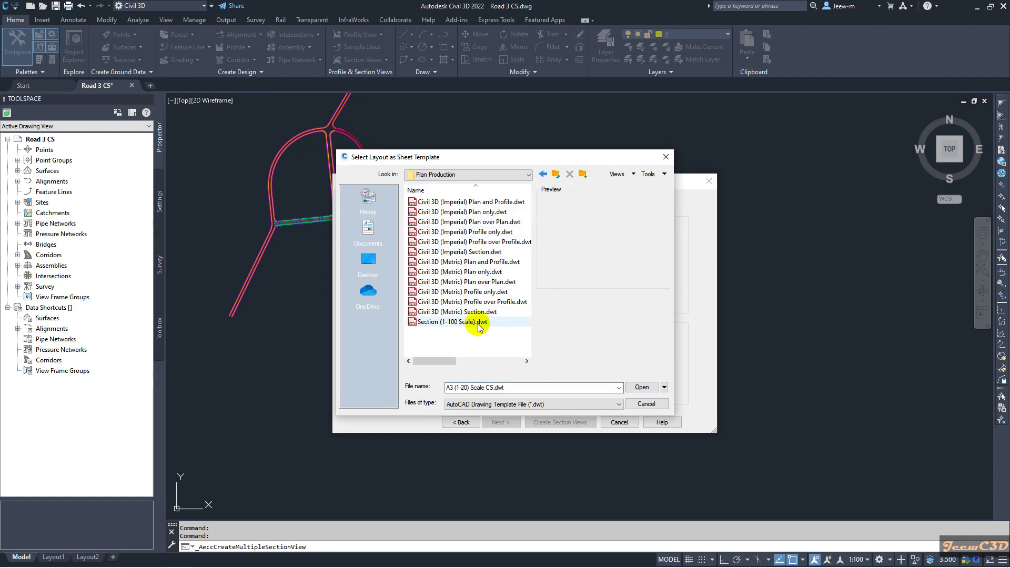
click(472, 322)
click(642, 387)
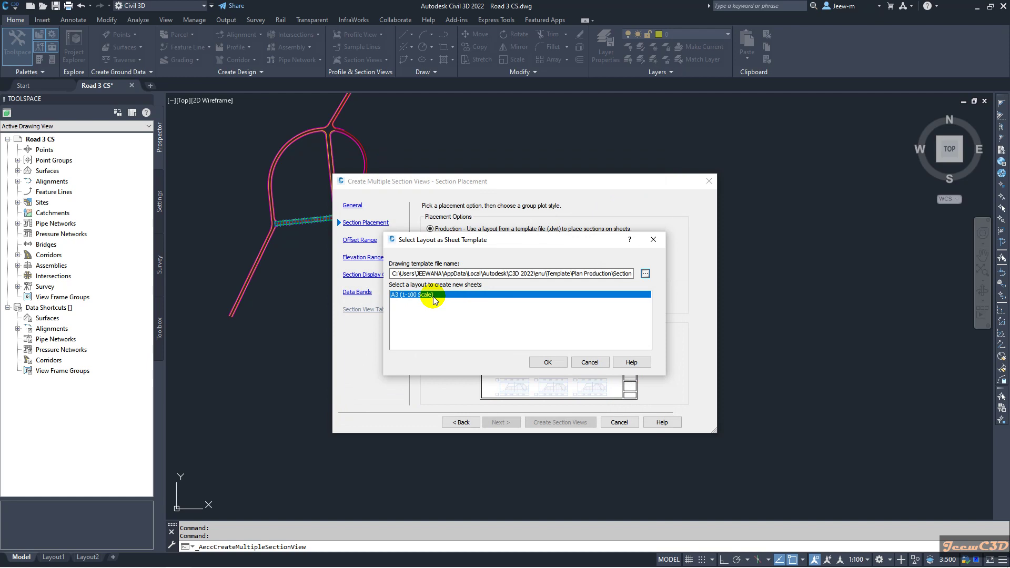
click(537, 361)
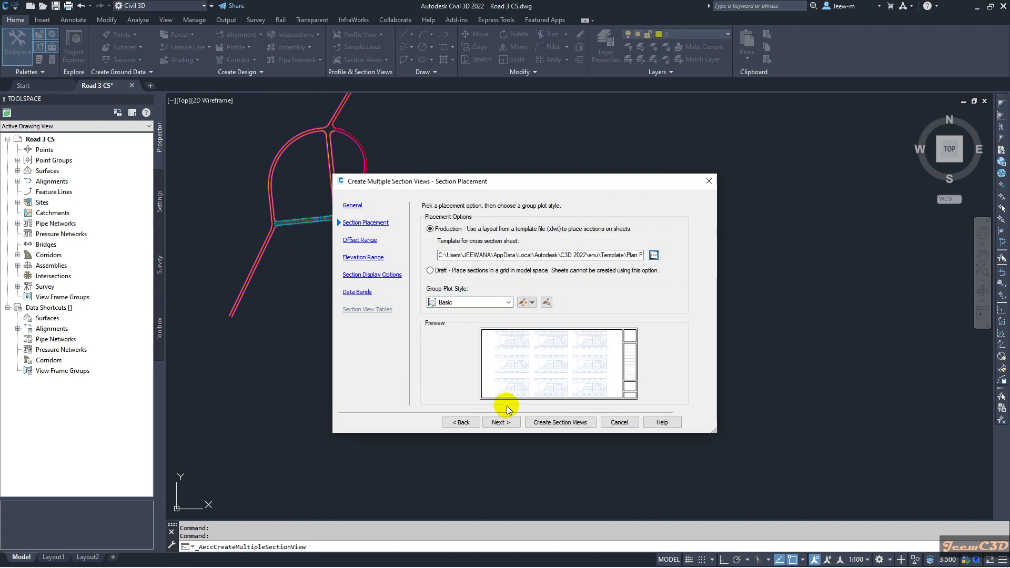
Set the elevation range to Automatic and create the section views in the empty area east of the small yellow rectangle.
click(500, 423)
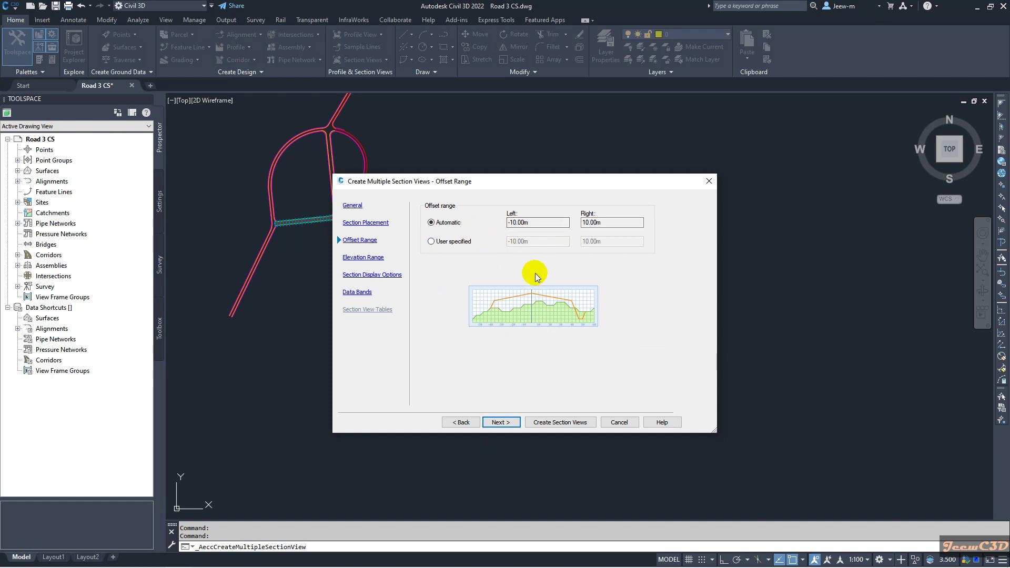
click(501, 423)
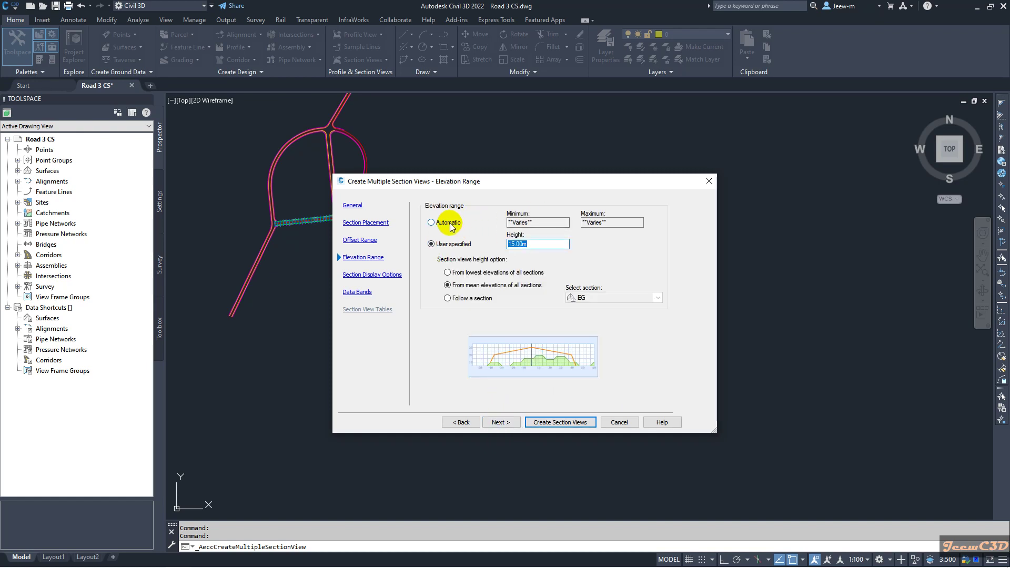
click(431, 222)
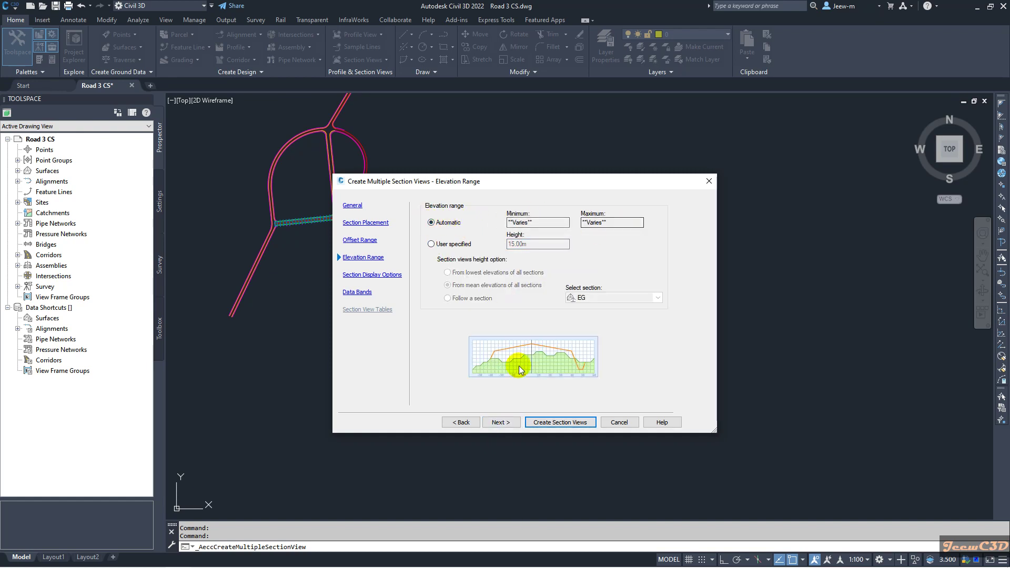
click(500, 421)
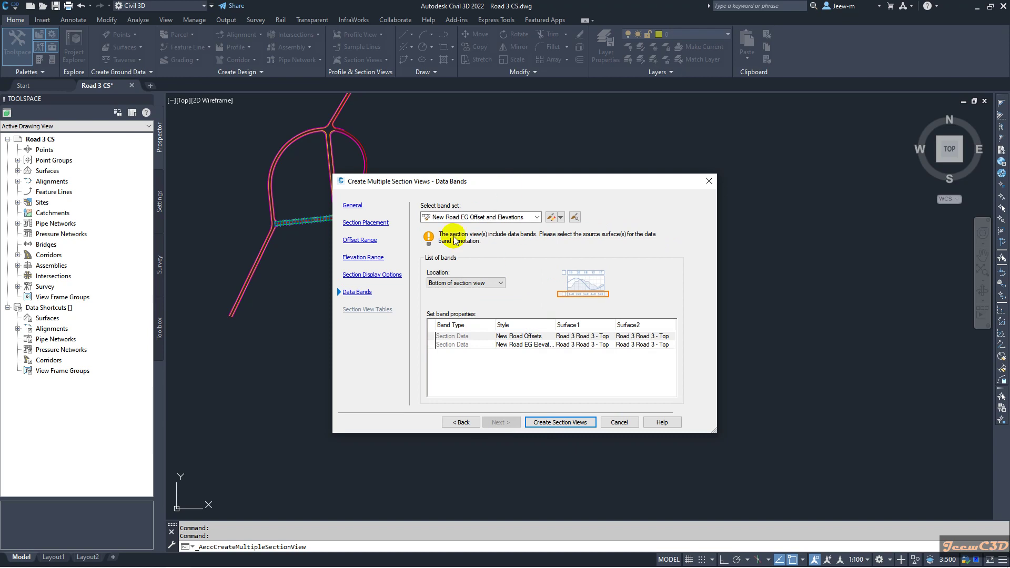
click(560, 423)
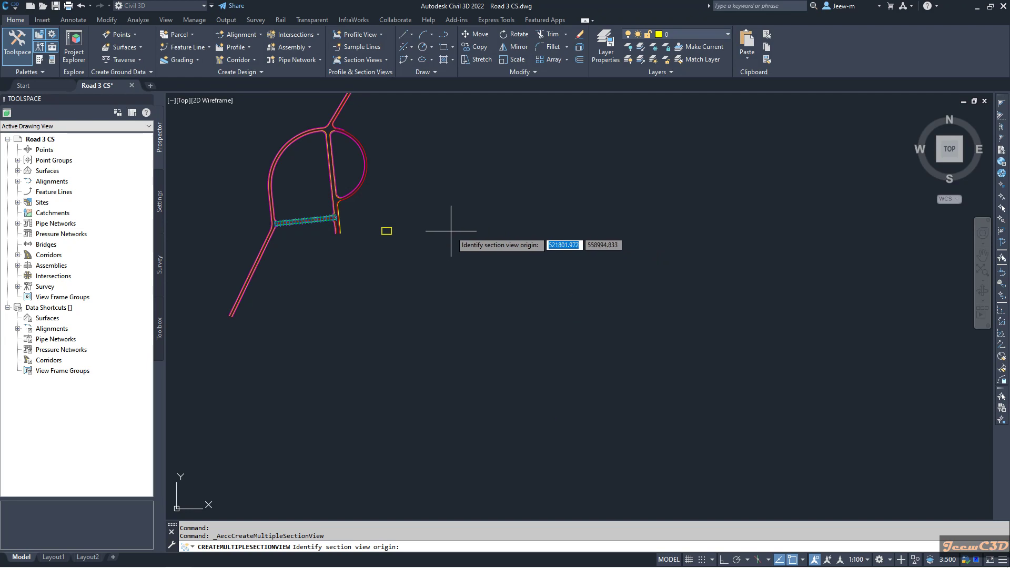
click(451, 230)
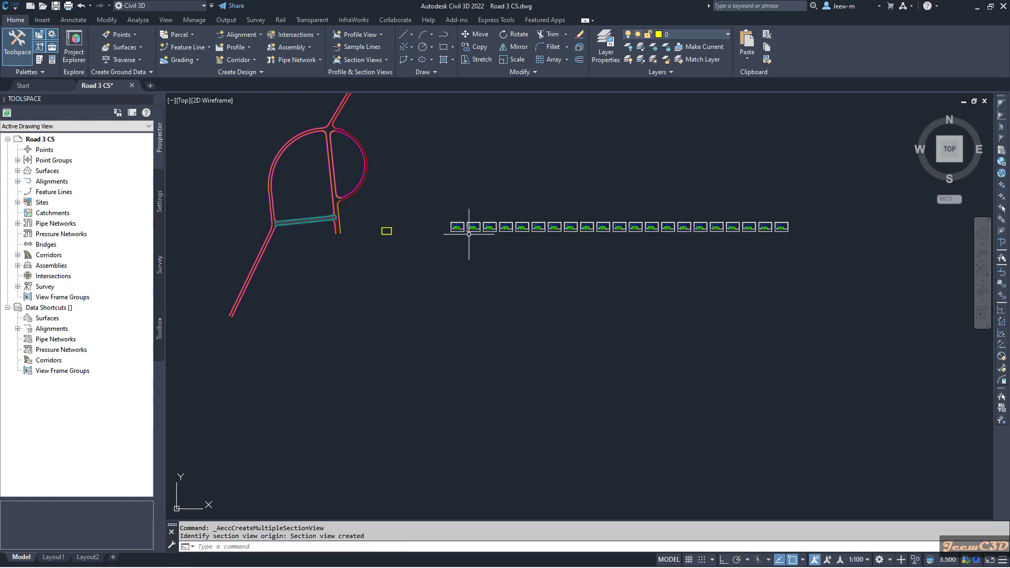
Examine how the Road 3 section views and their data bands fit within the sheet frames along the row.
scroll(515, 221, up, 3)
scroll(454, 227, up, 3)
scroll(491, 248, down, 2)
scroll(492, 248, down, 2)
middle_drag(491, 249, 425, 258)
scroll(424, 258, up, 4)
scroll(631, 248, down, 4)
scroll(633, 248, down, 5)
scroll(655, 266, up, 3)
scroll(573, 271, up, 8)
scroll(575, 271, down, 3)
scroll(575, 271, up, 3)
scroll(575, 271, down, 6)
middle_drag(593, 261, 489, 268)
scroll(488, 268, down, 5)
scroll(377, 274, up, 4)
scroll(377, 274, up, 2)
scroll(379, 279, down, 2)
scroll(383, 283, up, 2)
scroll(383, 283, up, 4)
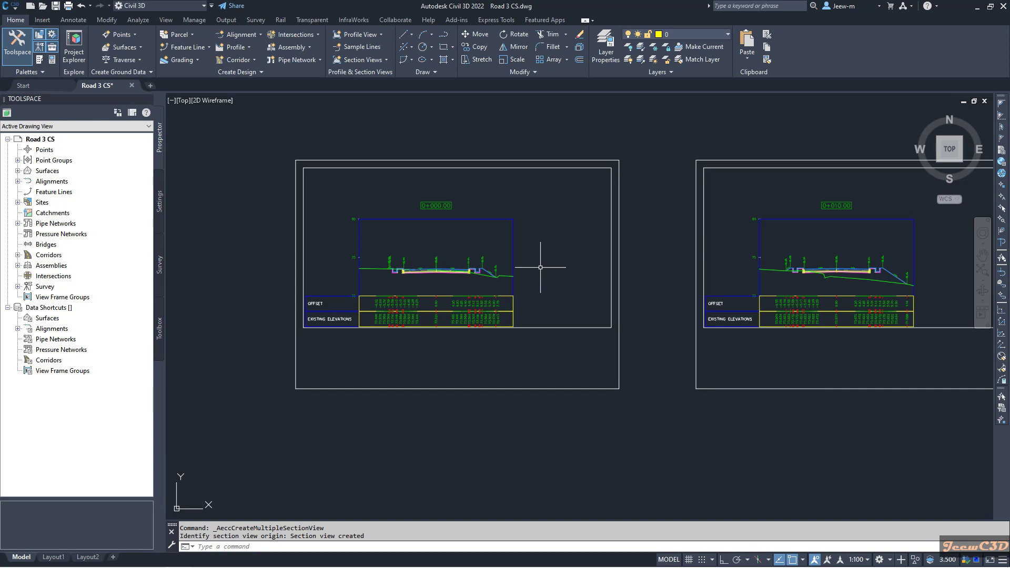
scroll(540, 267, down, 2)
middle_drag(557, 277, 493, 272)
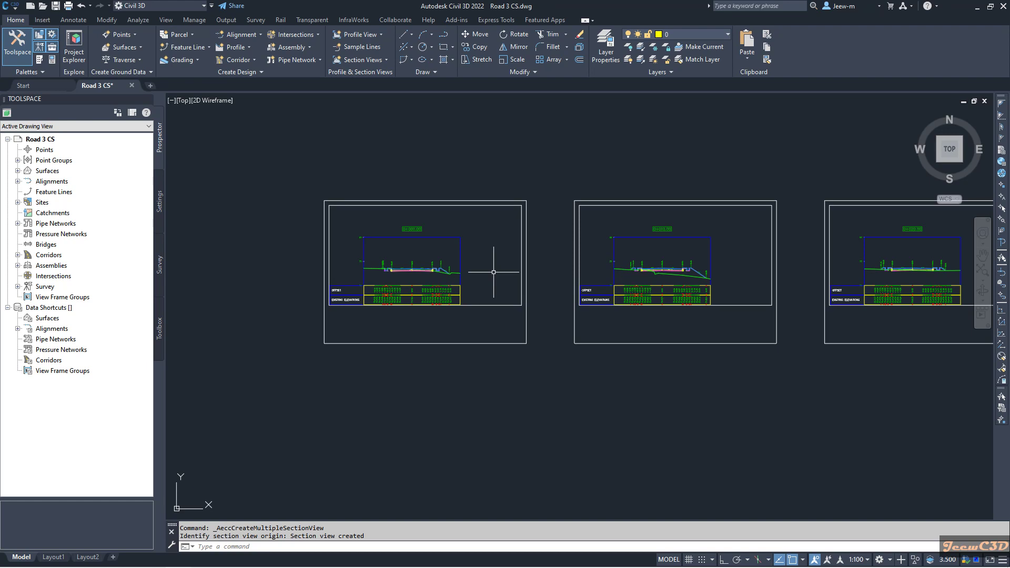
Review the full row of Road 3 section sheets, checking the sheet spacing and the row's placement relative to the road plan.
scroll(676, 319, down, 2)
middle_drag(675, 320, 554, 322)
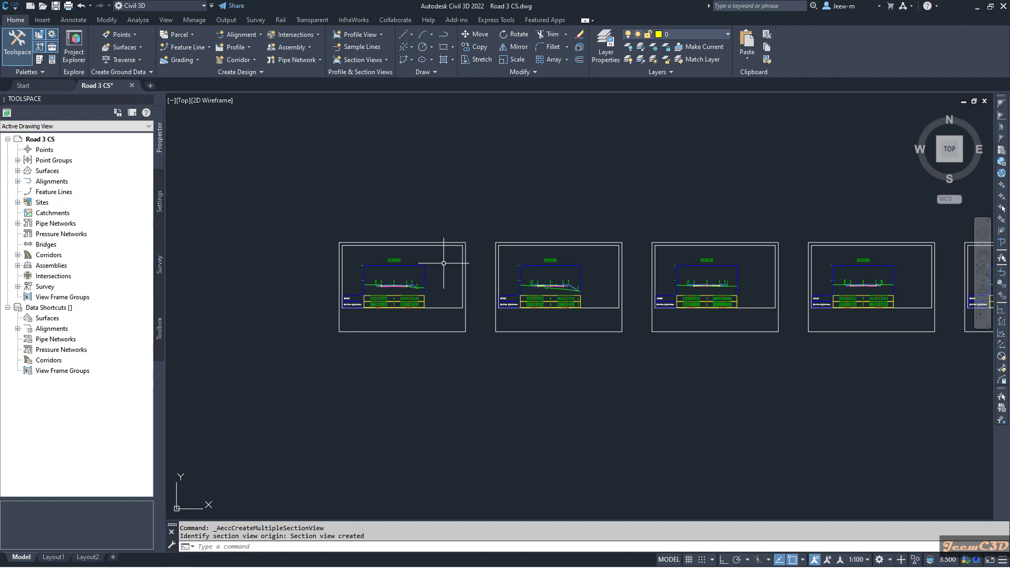
middle_drag(448, 280, 474, 279)
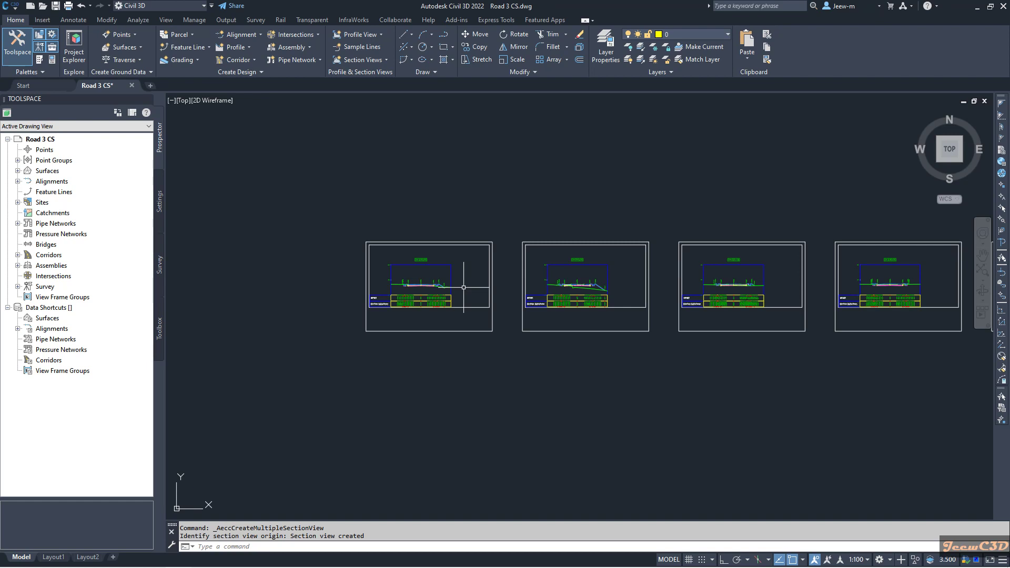
scroll(463, 287, down, 8)
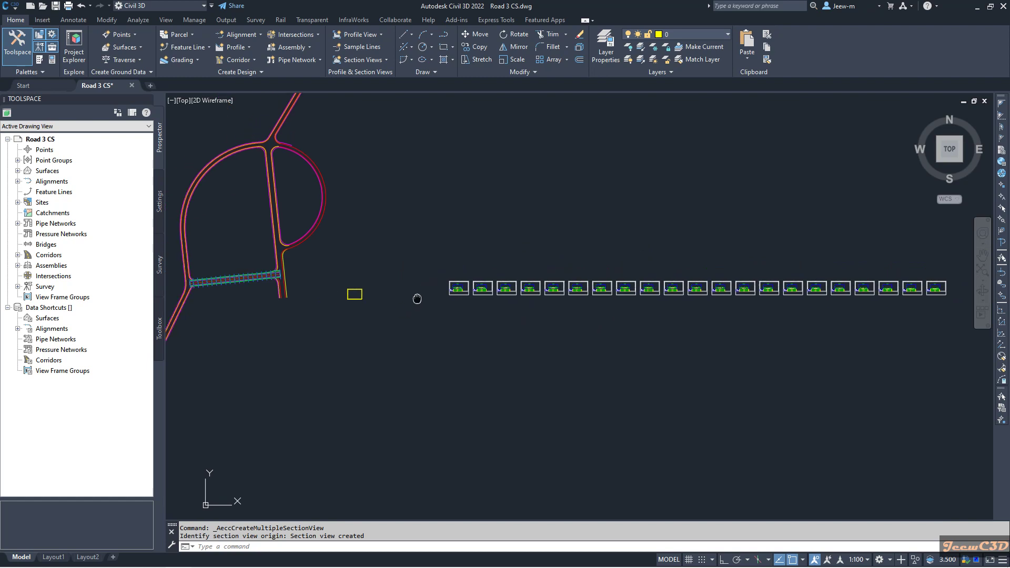
scroll(432, 302, up, 6)
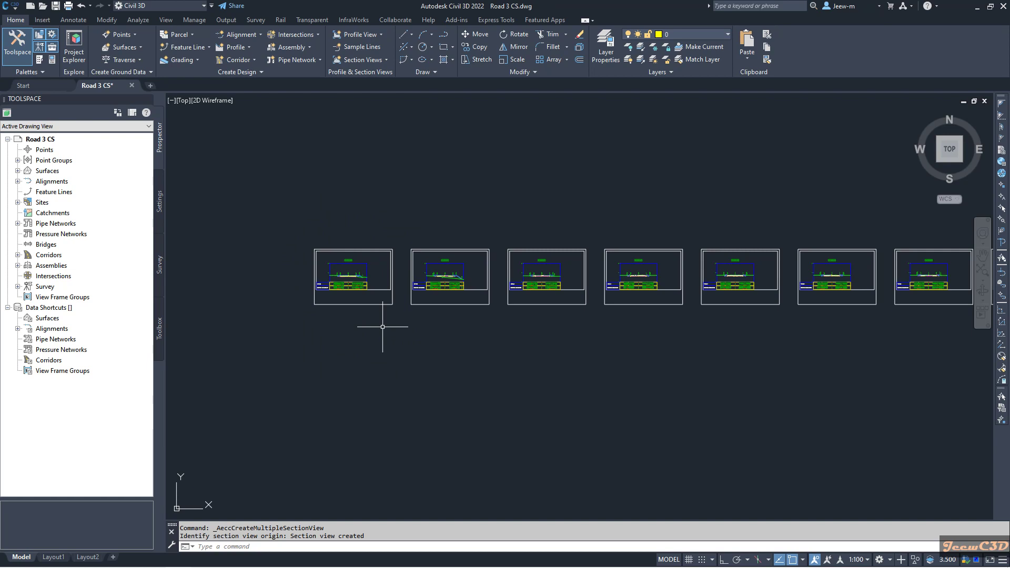
scroll(382, 326, down, 2)
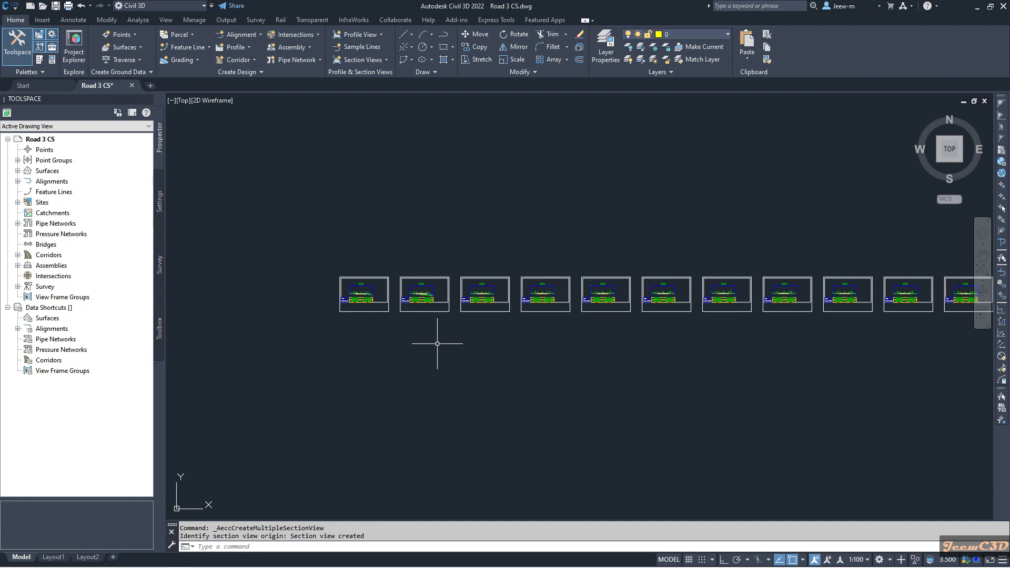
scroll(374, 329, up, 2)
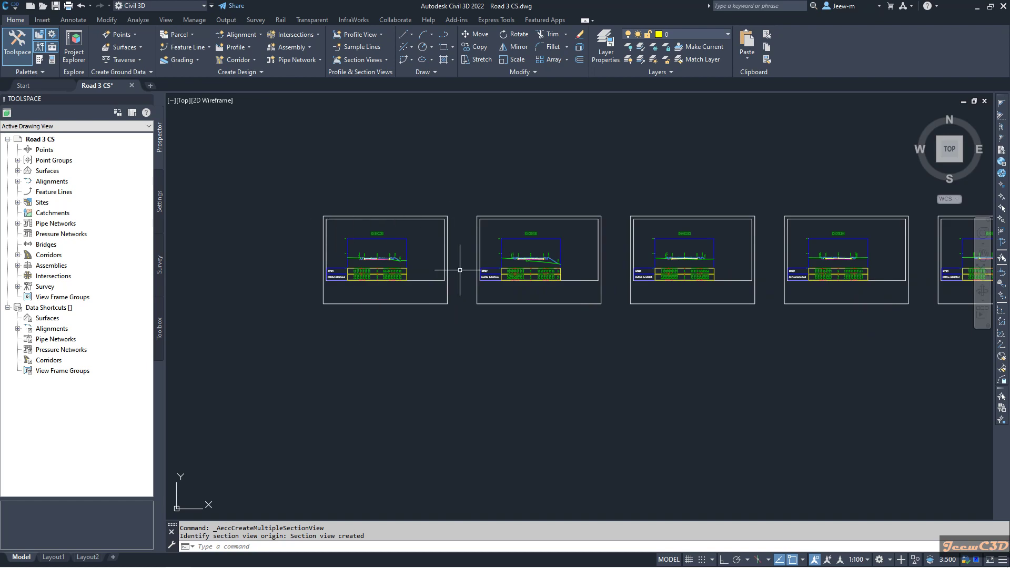
scroll(402, 345, down, 5)
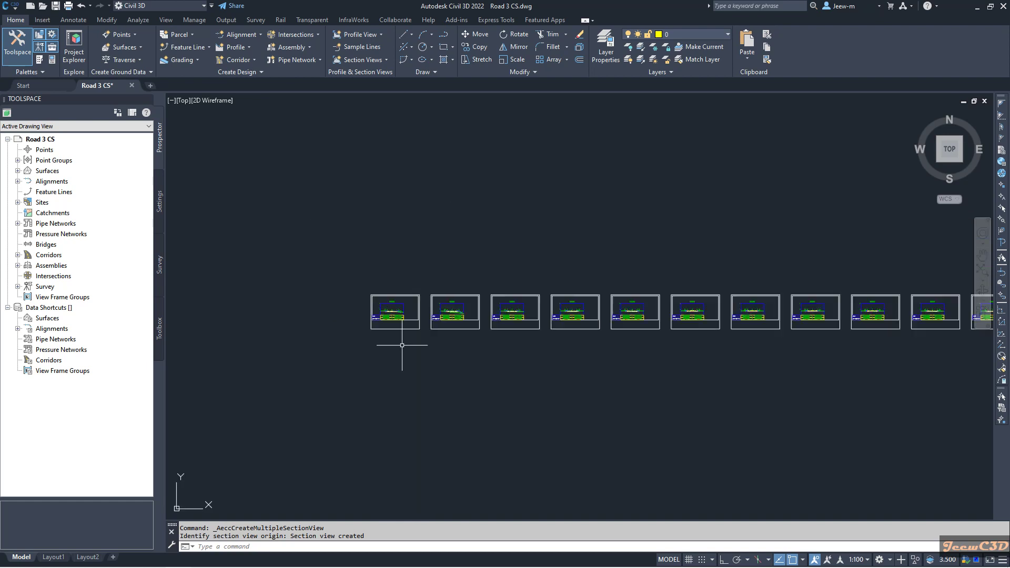